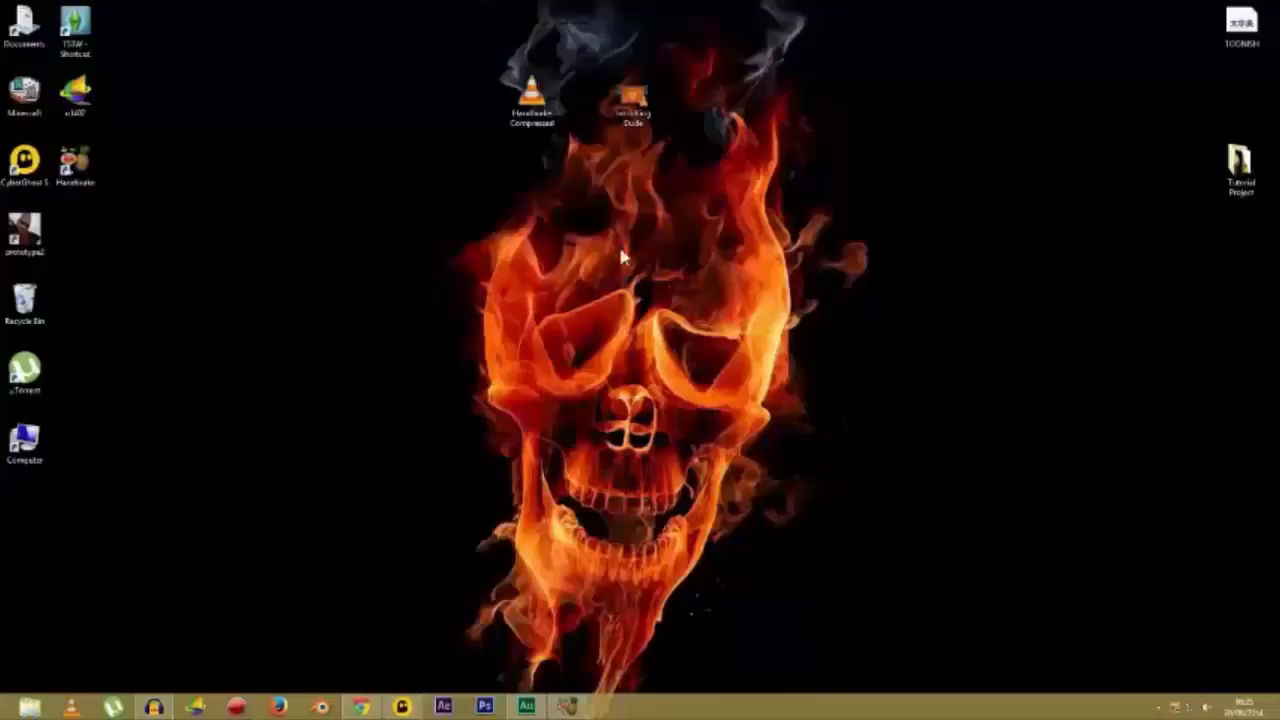
Step: Check the properties and sizes of the Intro King Dude and Handbrake Compressed files
right_click(640, 108)
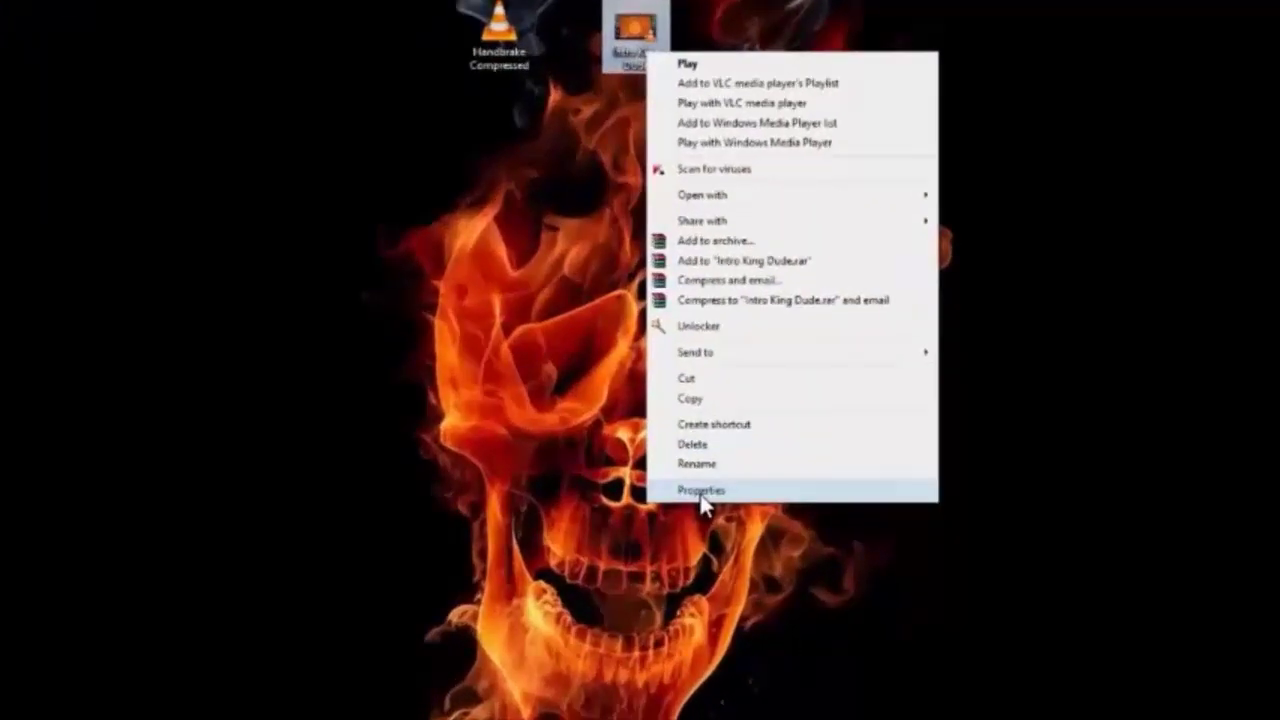
left_click(702, 492)
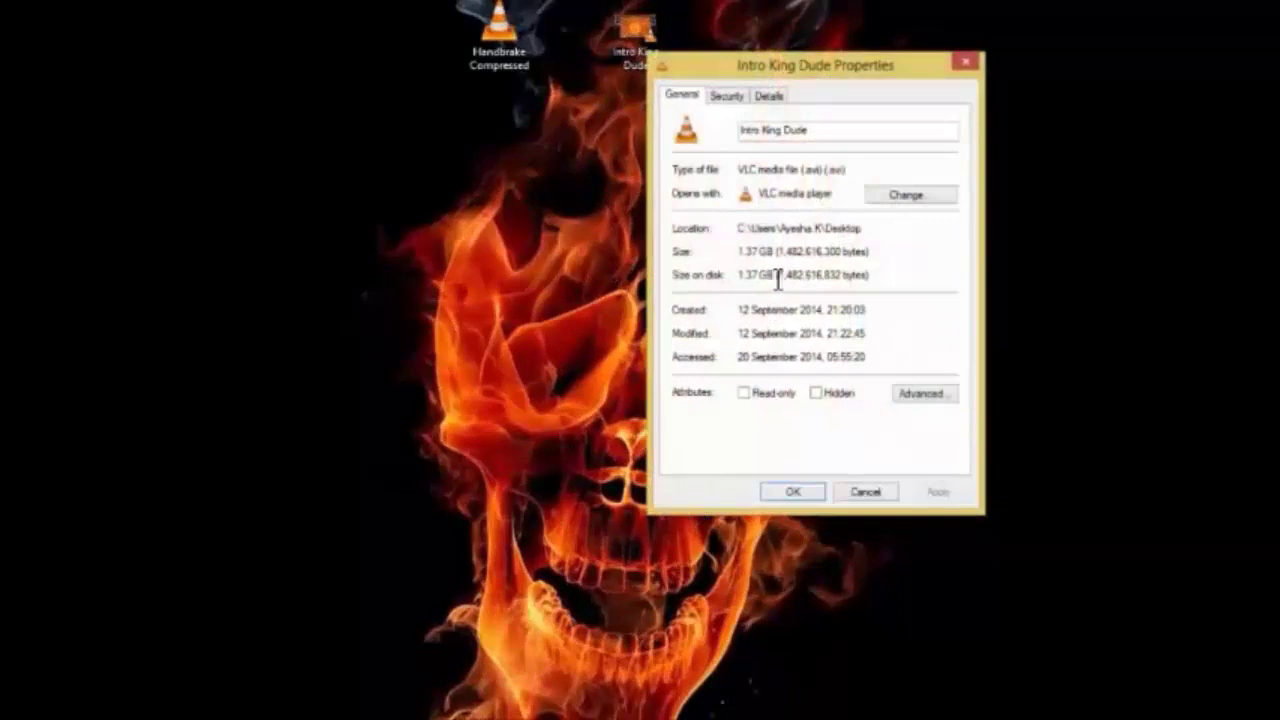
right_click(496, 32)
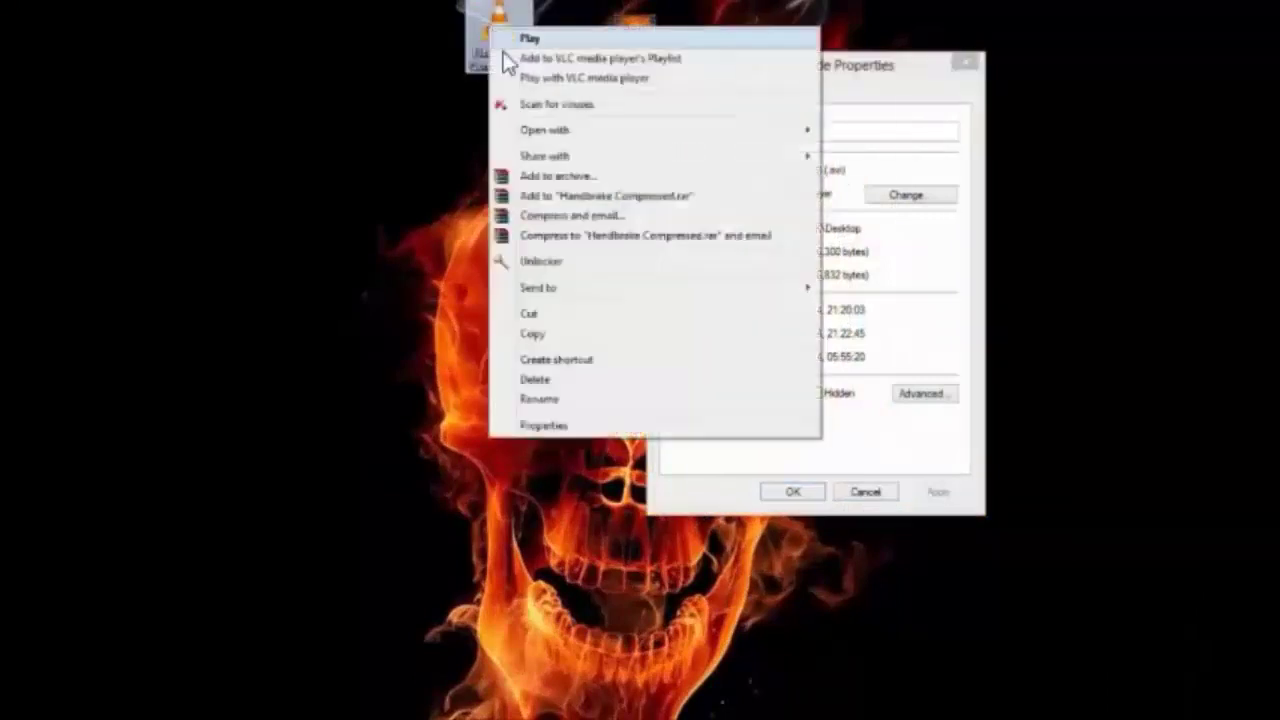
left_click(543, 427)
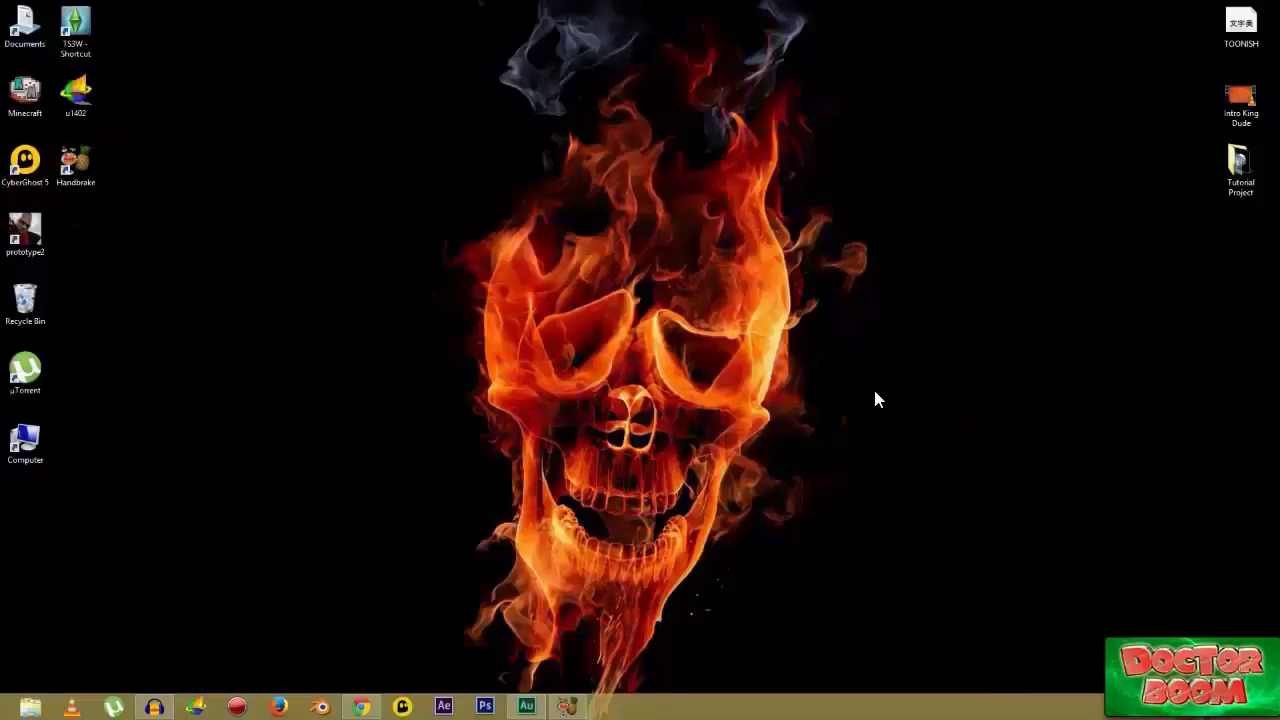
Step: Restore the HandBrake downloads page, select its address, then refresh the desktop
left_click(361, 706)
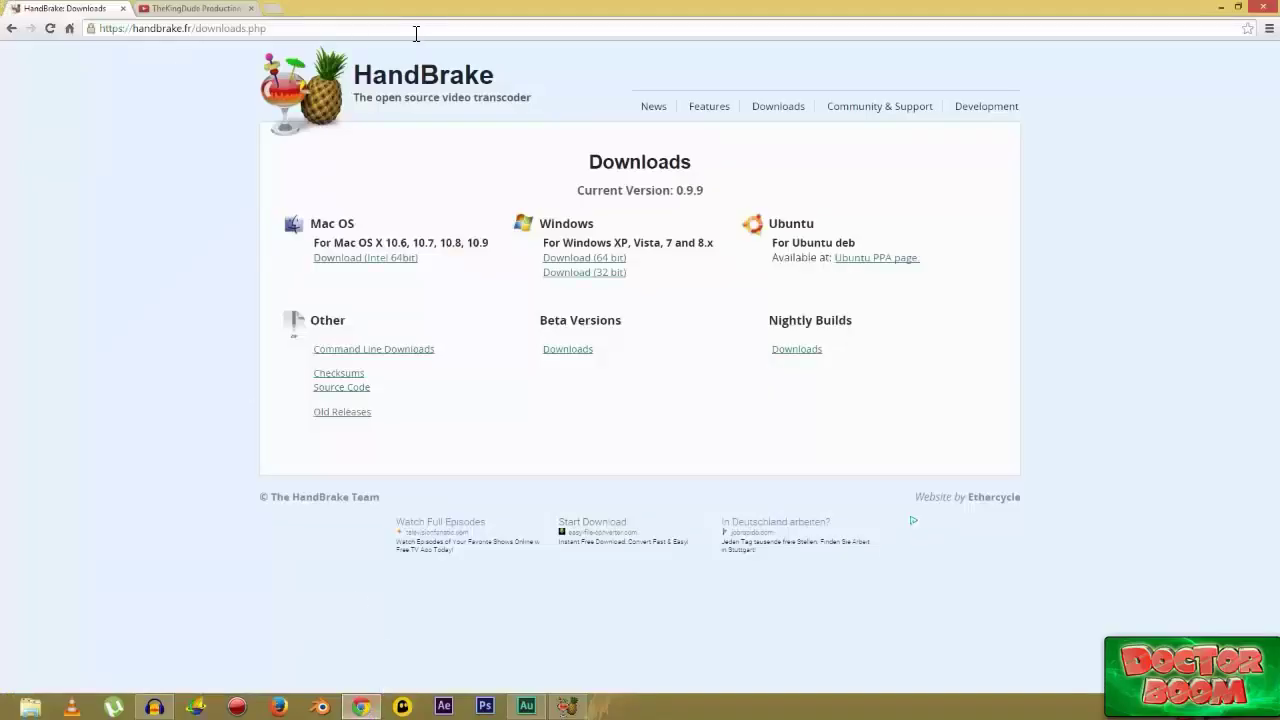
left_click(416, 30)
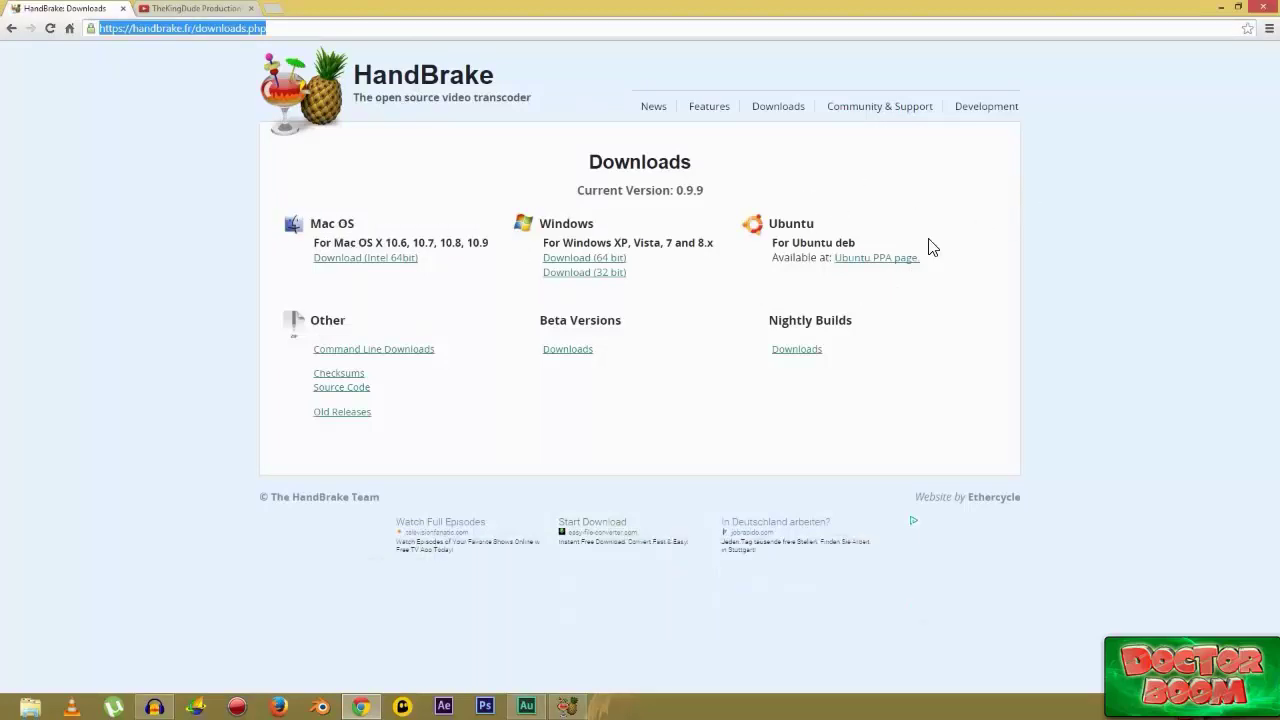
left_click(1221, 7)
right_click(490, 410)
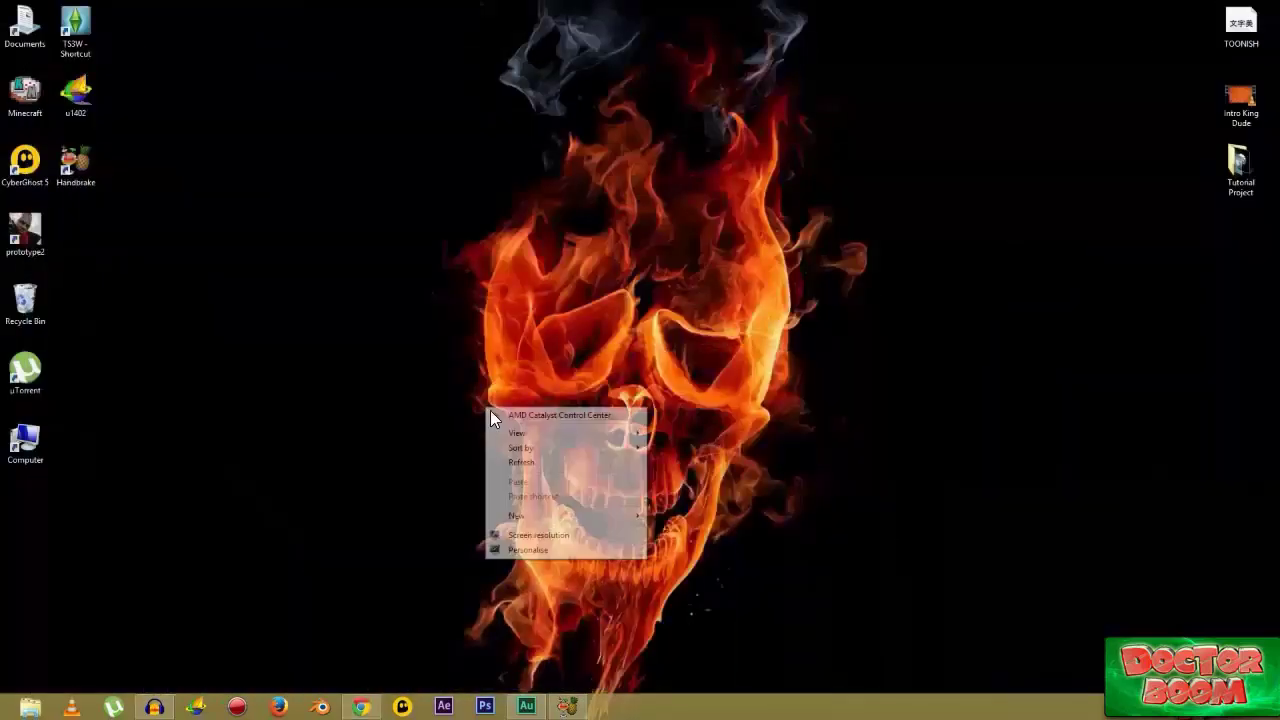
left_click(568, 462)
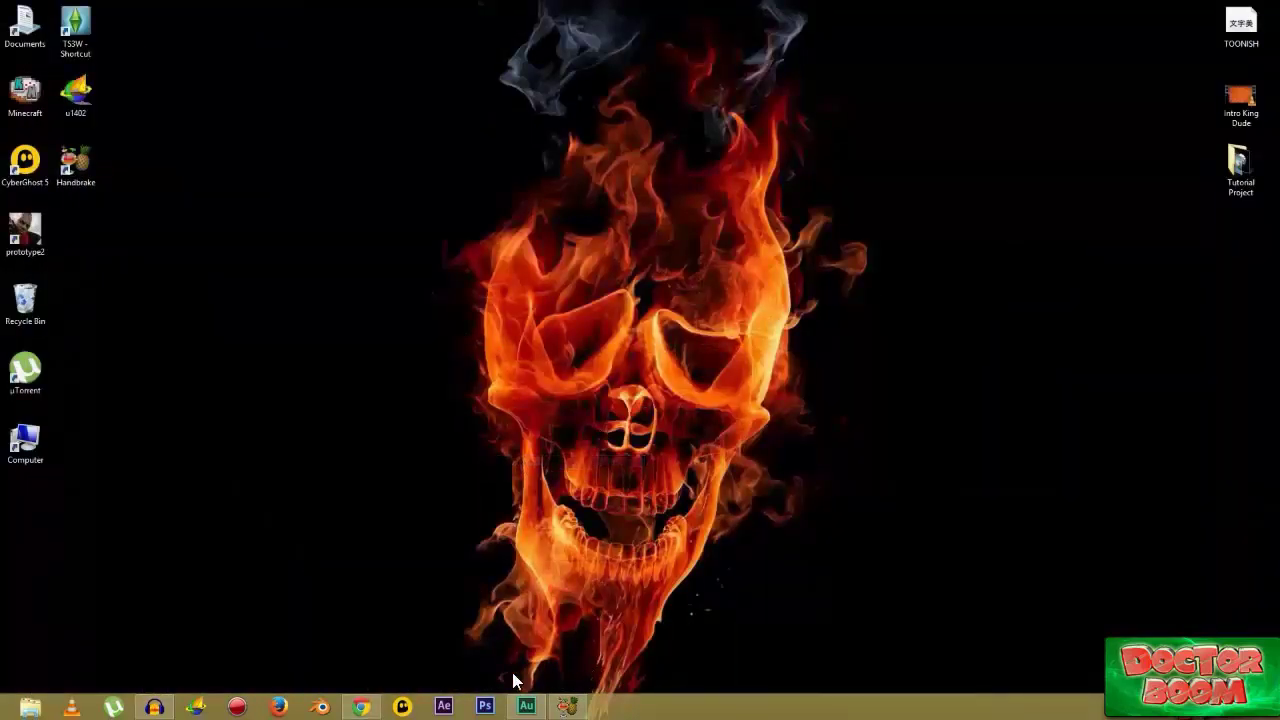
Step: Return to the downloads page and highlight its Downloads section
left_click(361, 706)
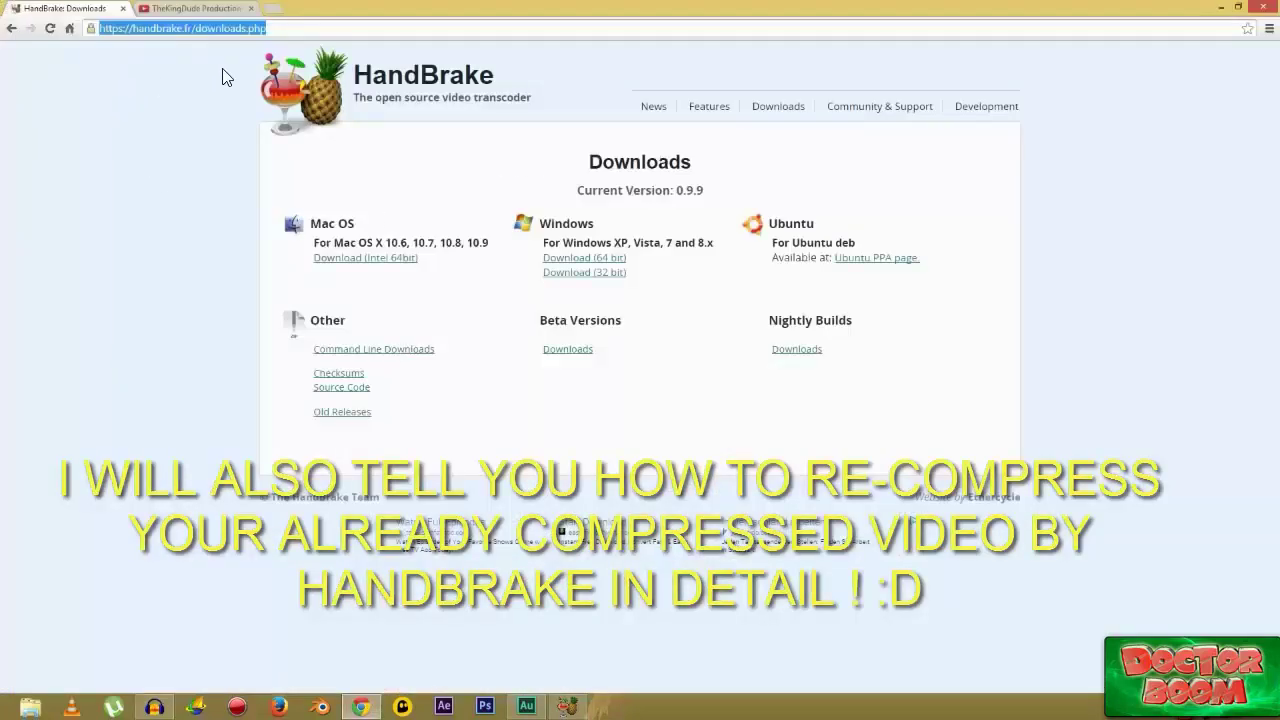
left_click(413, 197)
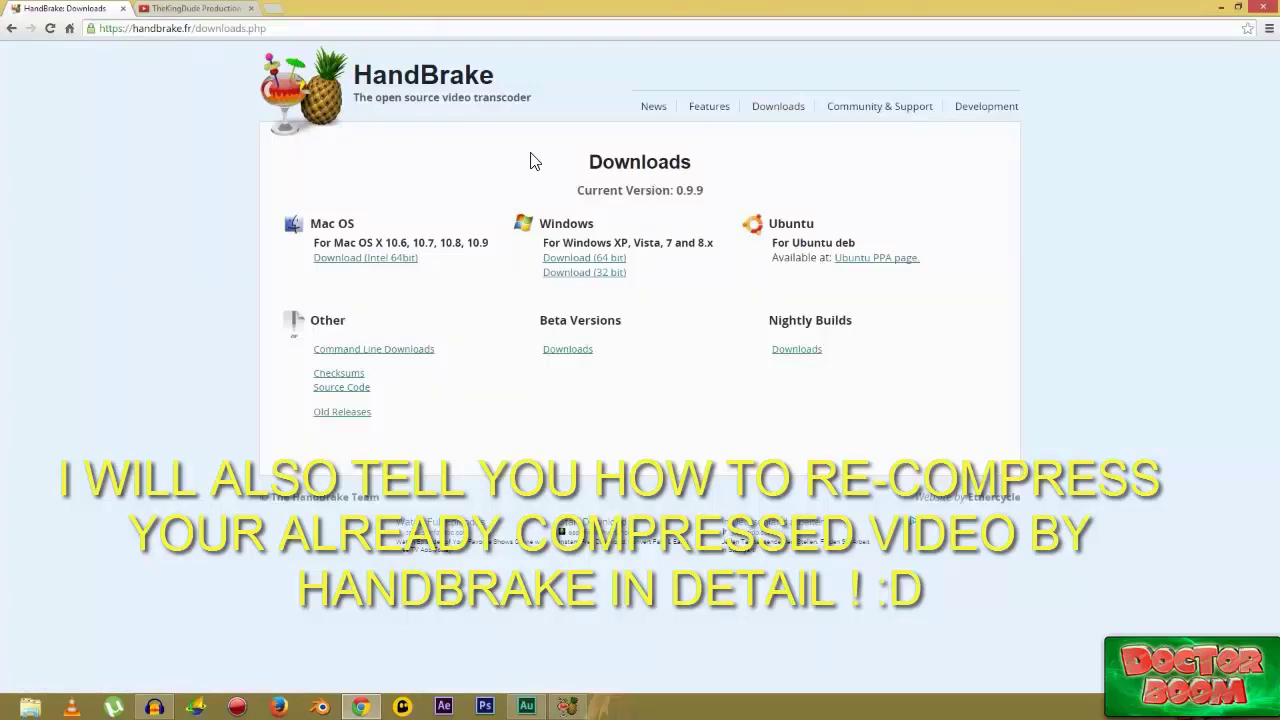
mouse_move(530, 162)
left_mouse_down()
mouse_move(600, 225)
mouse_move(692, 165)
left_mouse_up()
left_click(725, 168)
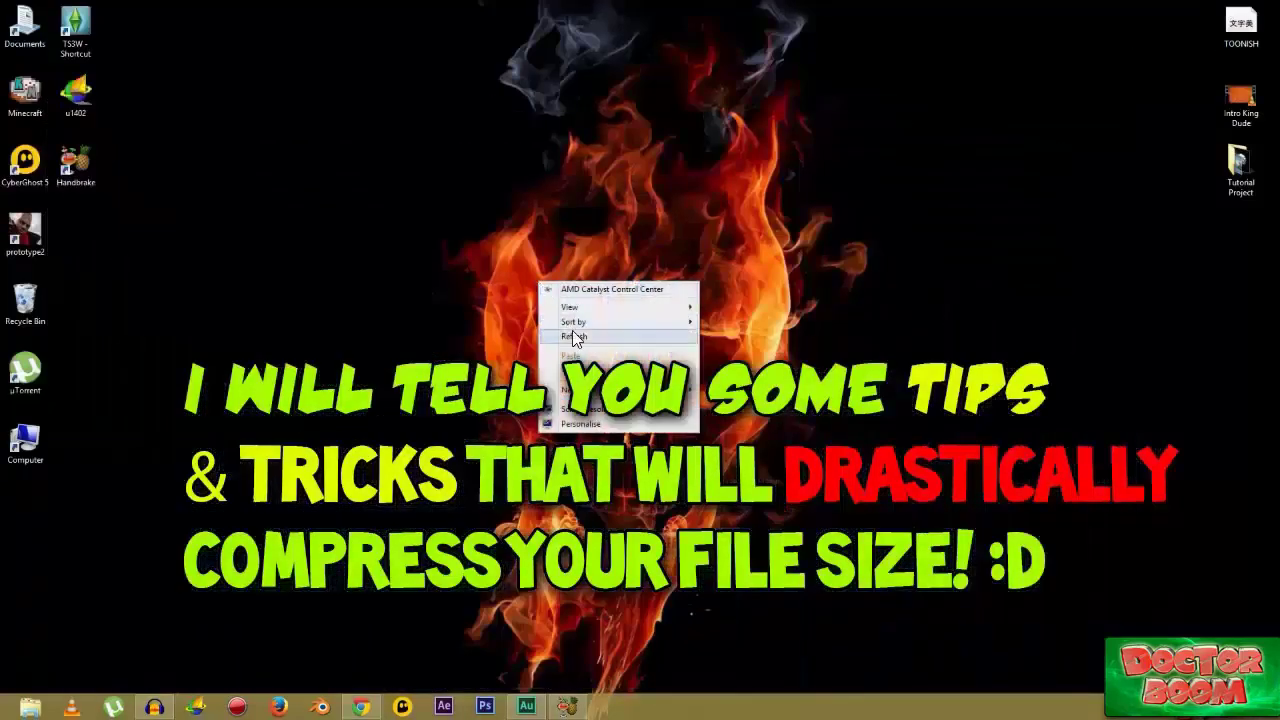
Step: Refresh the cleared desktop and drag selection boxes across its icons
left_click(572, 330)
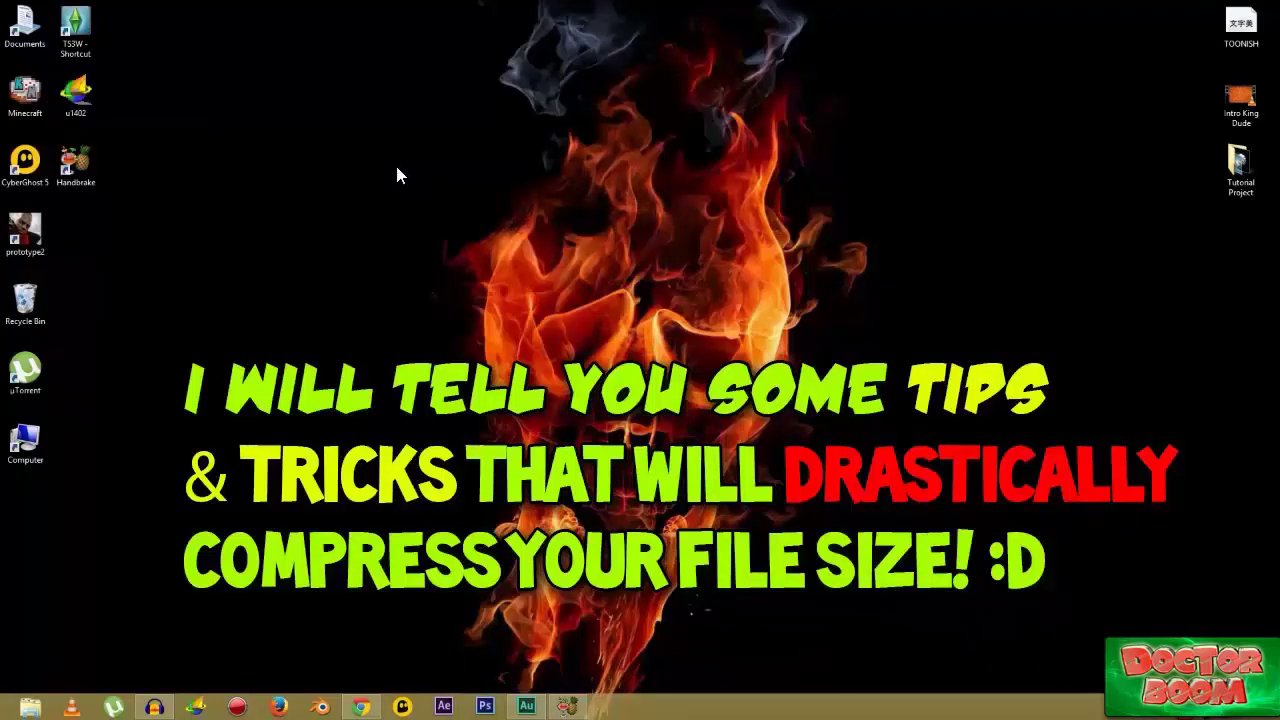
left_click_drag(357, 166, 958, 652)
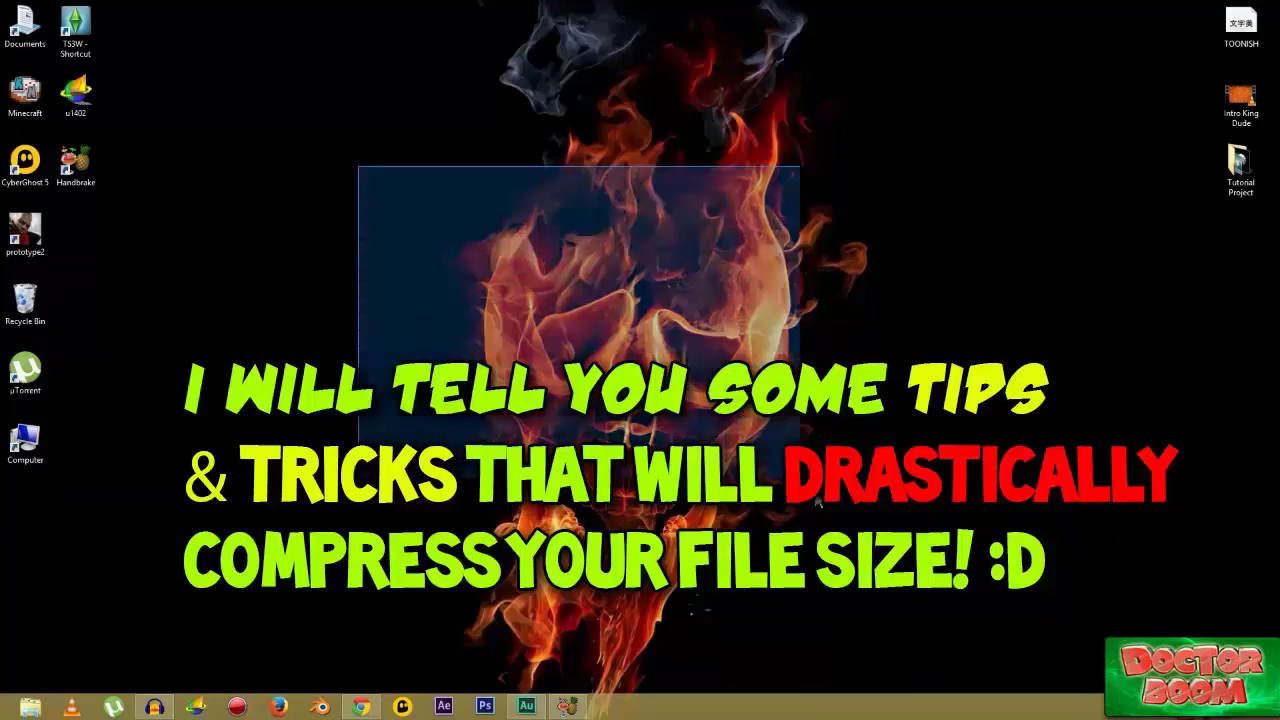
right_click(577, 262)
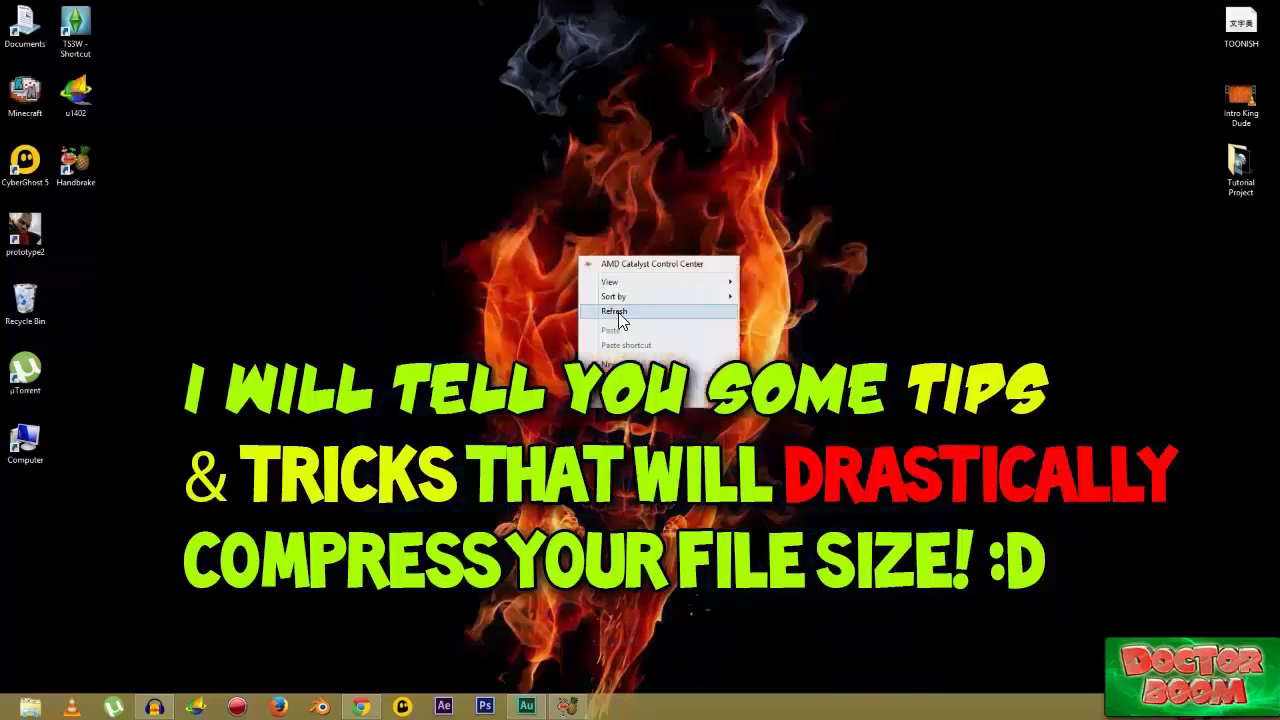
left_click(614, 312)
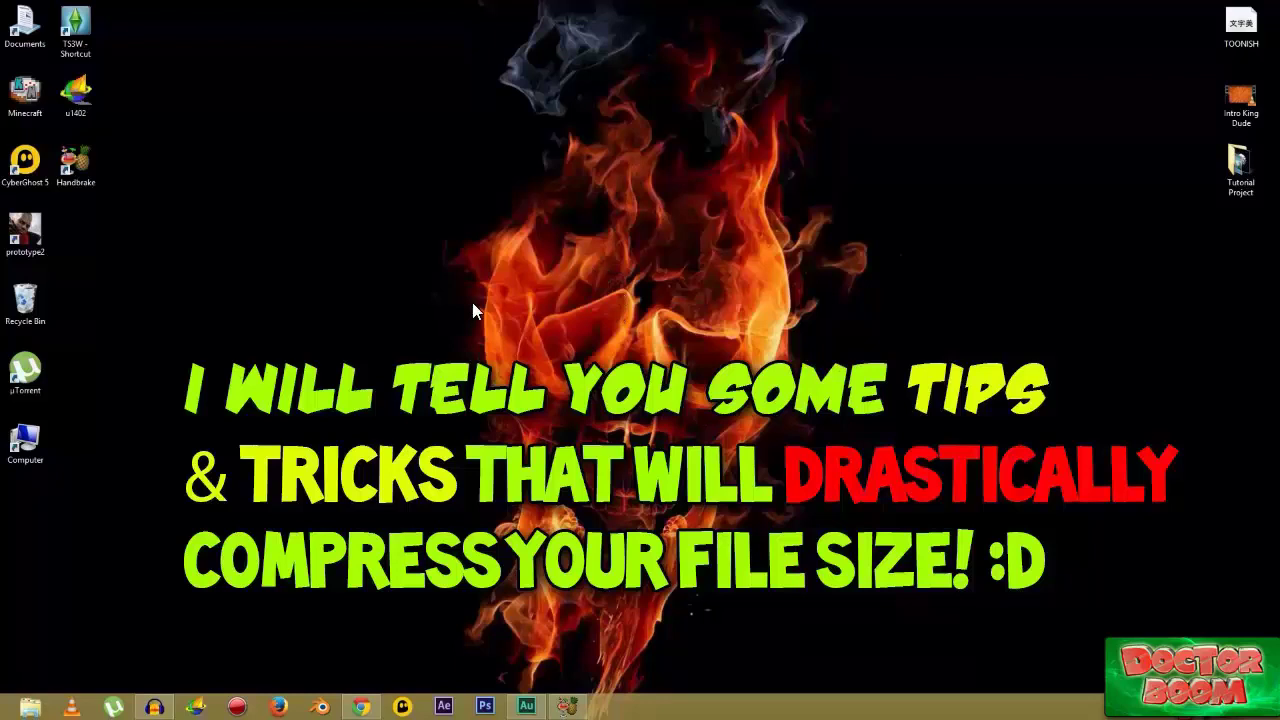
mouse_move(290, 103)
left_mouse_down()
mouse_move(778, 574)
mouse_move(873, 620)
left_mouse_up()
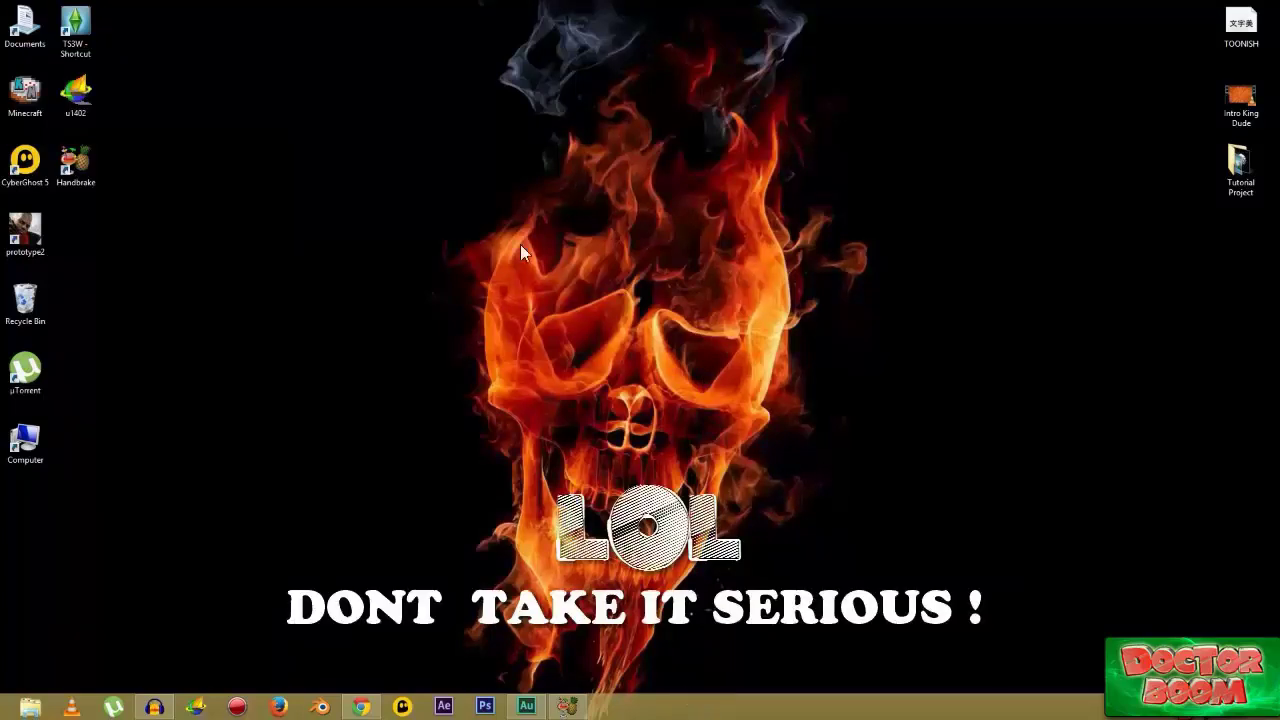
left_click_drag(213, 105, 943, 620)
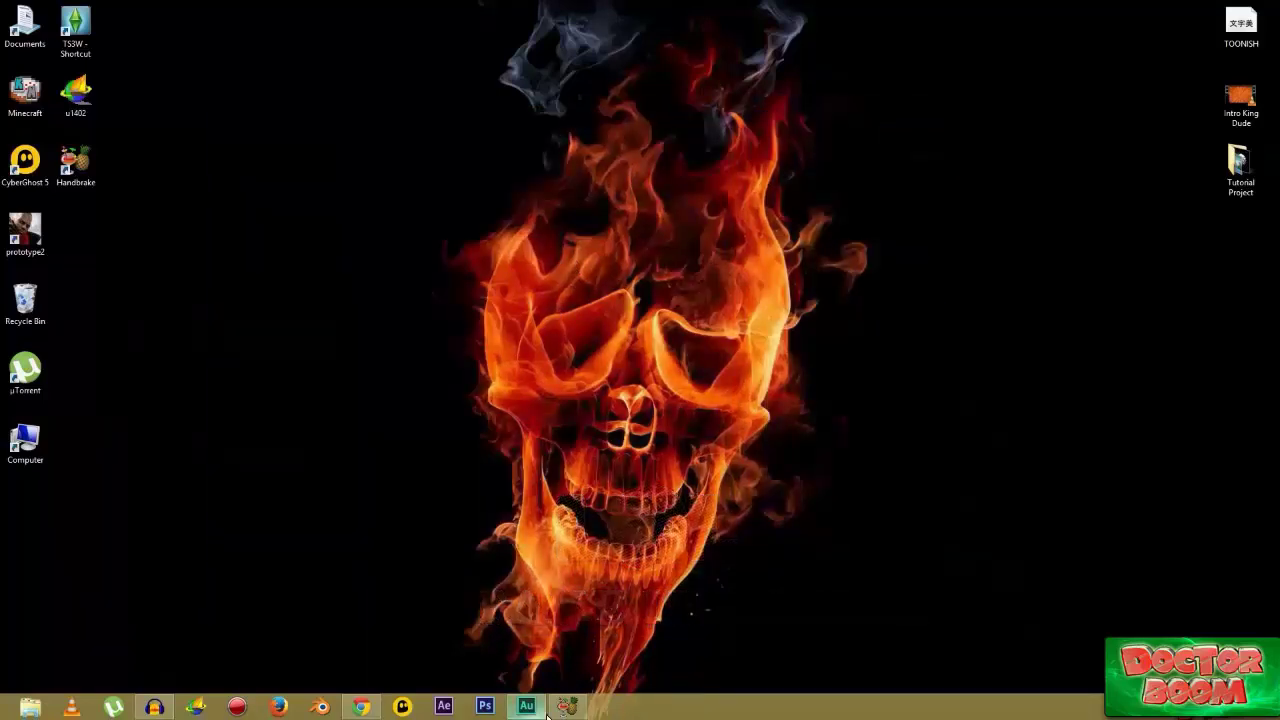
left_click(568, 706)
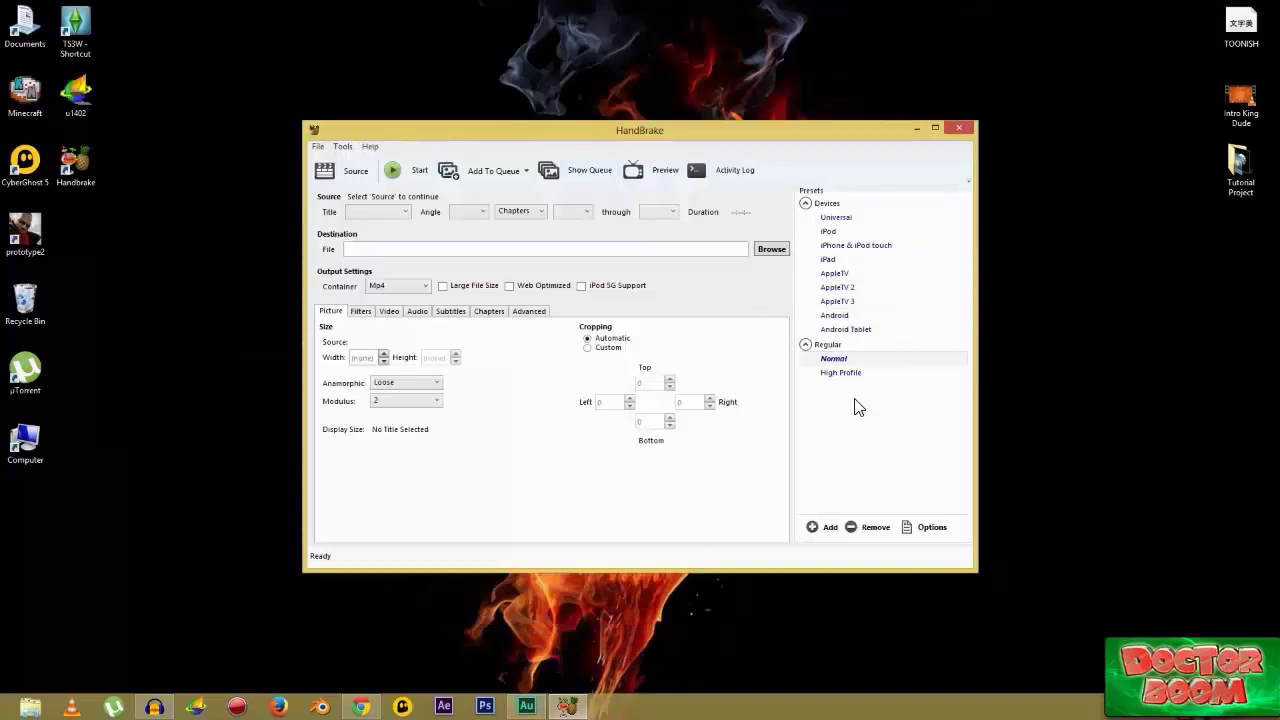
left_click(914, 128)
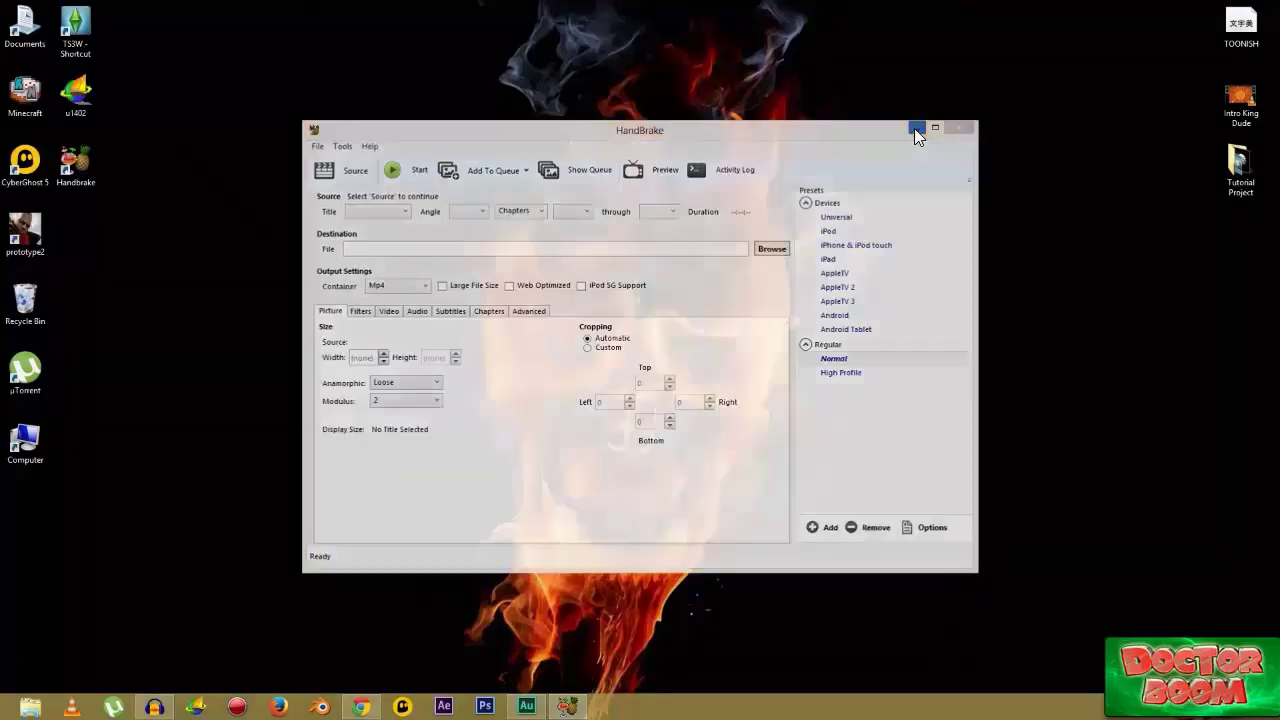
double_click(1255, 108)
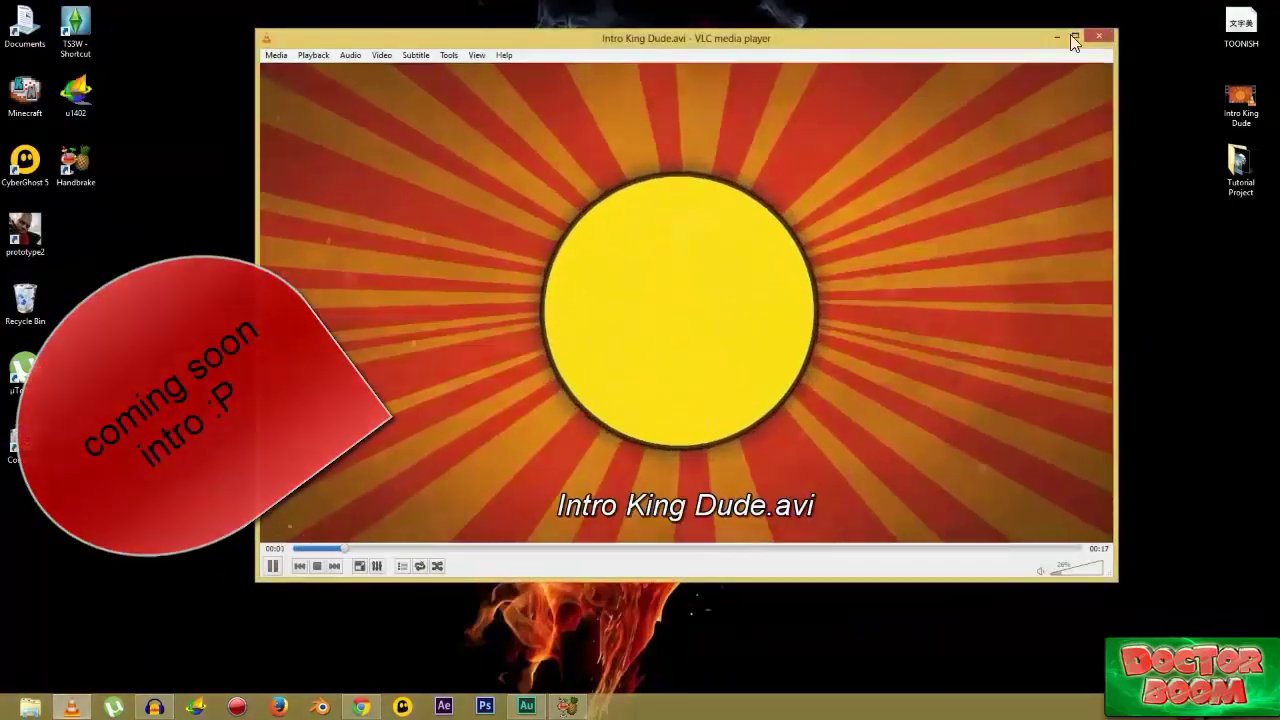
left_click(1099, 36)
Step: Inspect Intro King Dude's properties, noting its .avi type and 1.37 GB size
right_click(1229, 103)
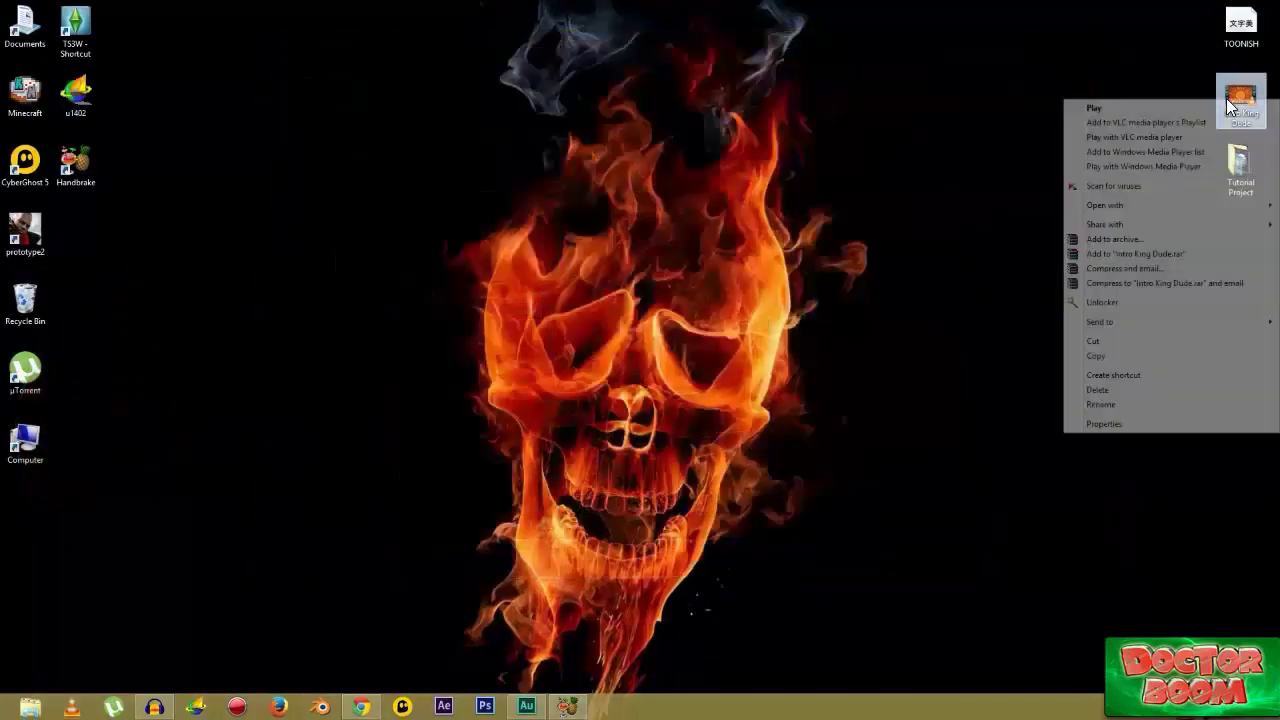
left_click(1110, 428)
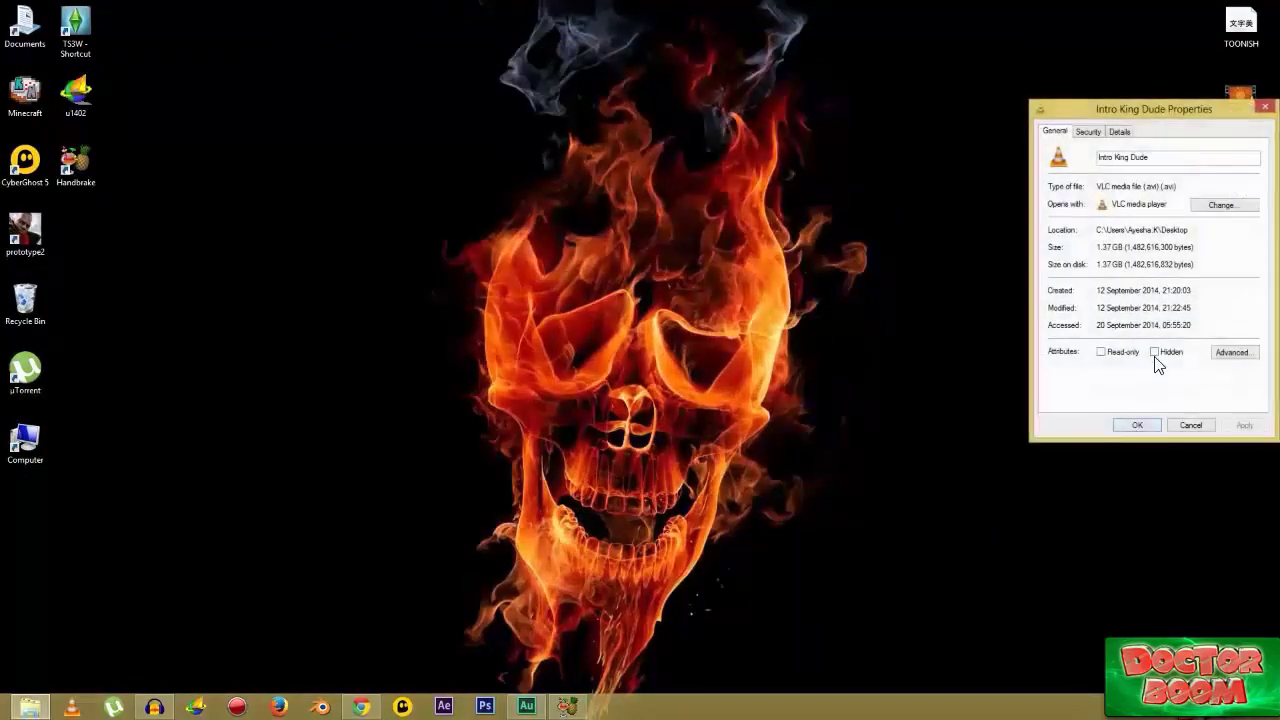
left_click_drag(1138, 118, 541, 106)
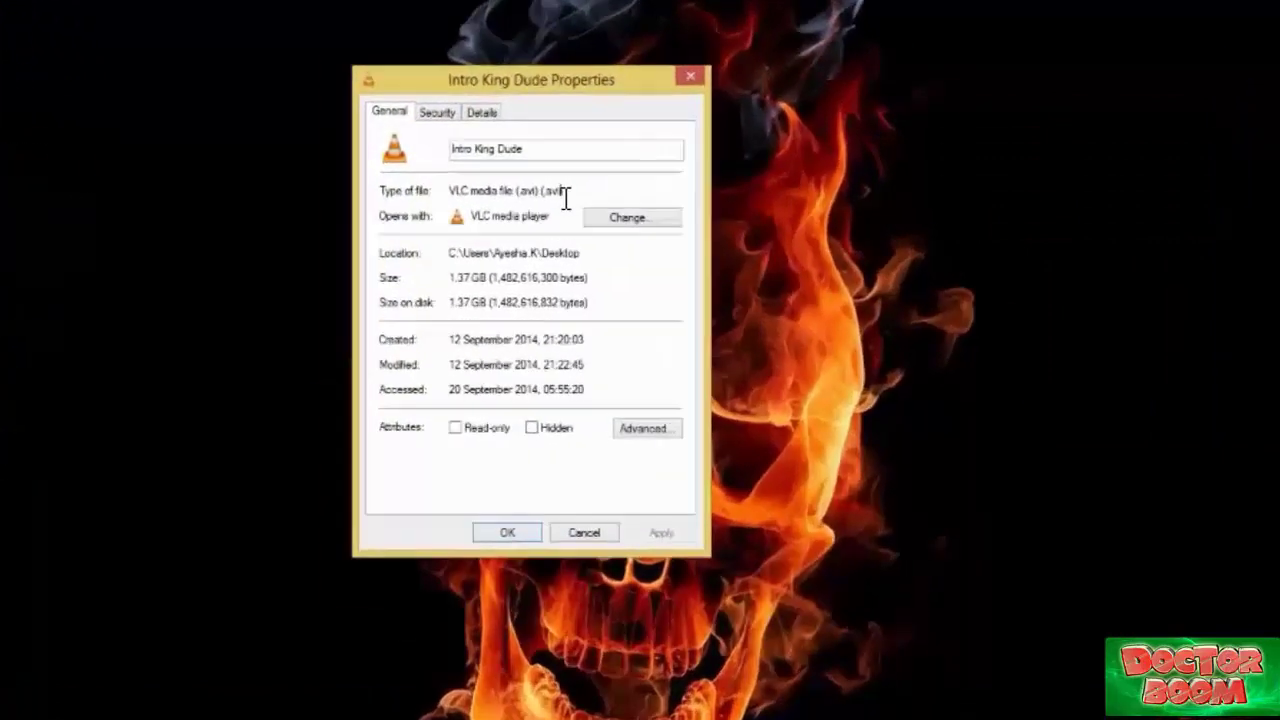
left_click_drag(581, 175, 548, 175)
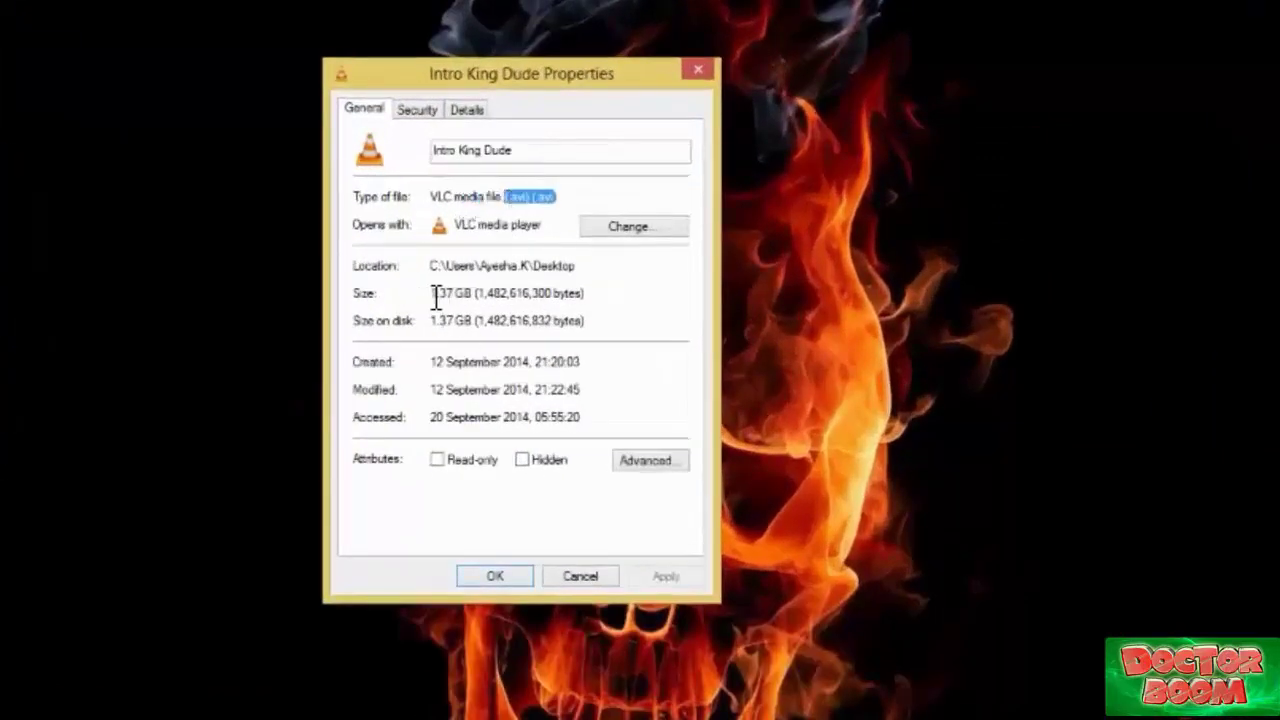
left_click_drag(432, 293, 472, 293)
left_click(489, 314)
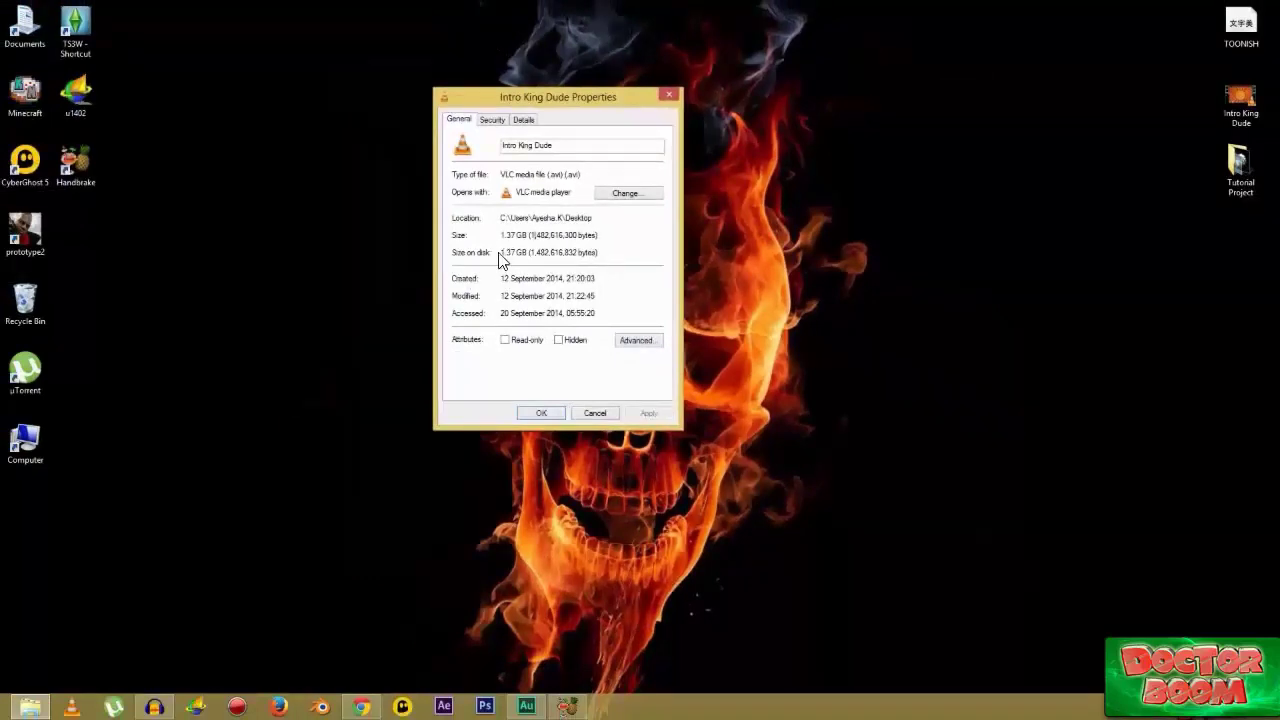
left_click(538, 414)
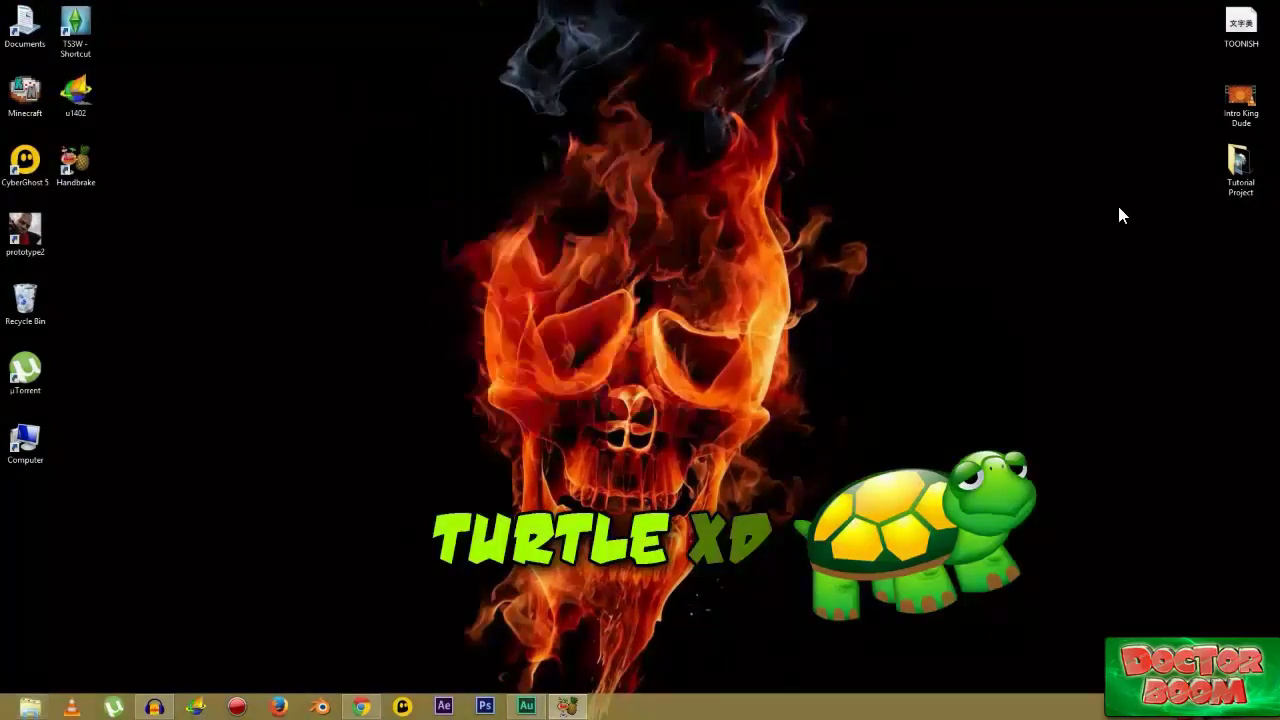
Step: Load Intro King Dude as HandBrake's source video
left_click(567, 706)
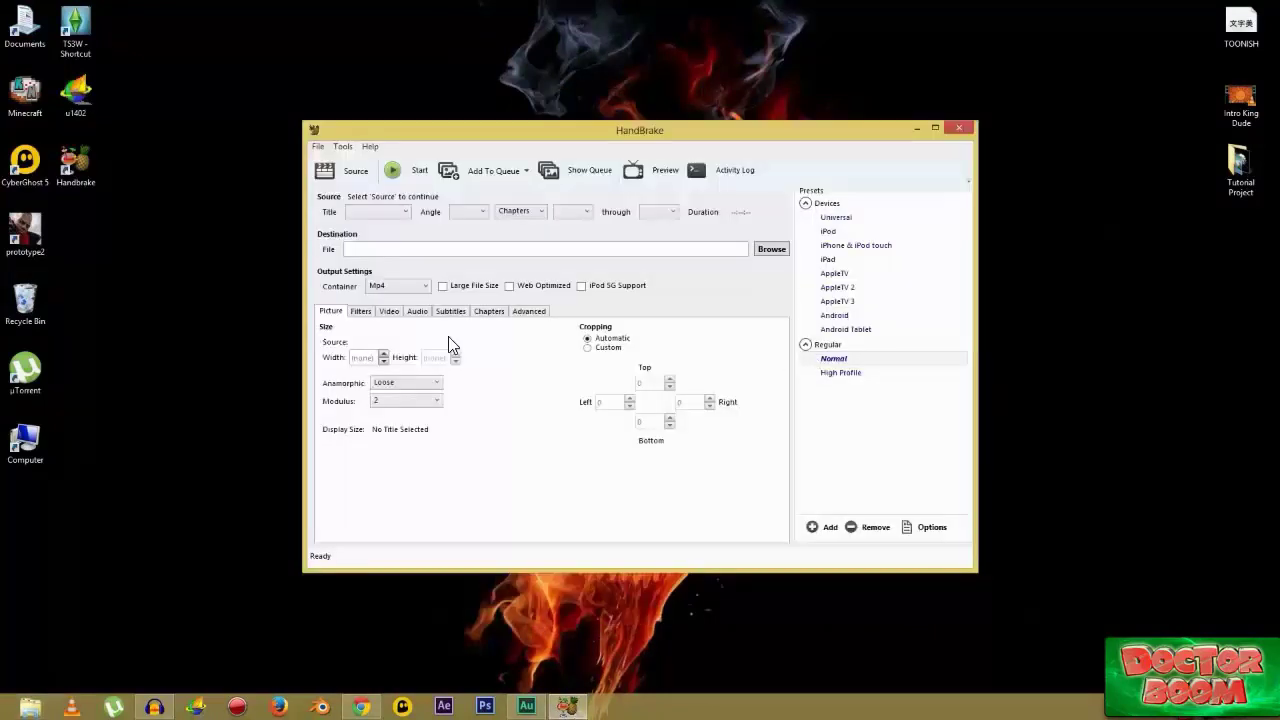
left_click(355, 170)
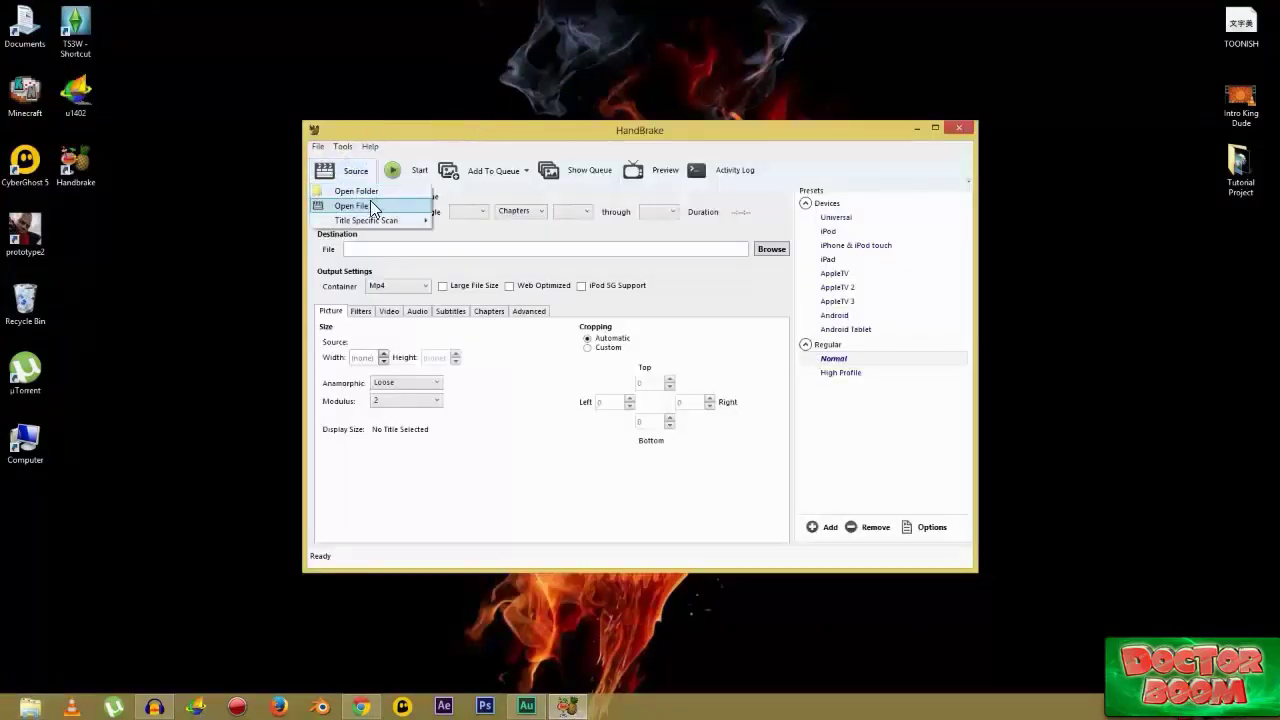
left_click(370, 205)
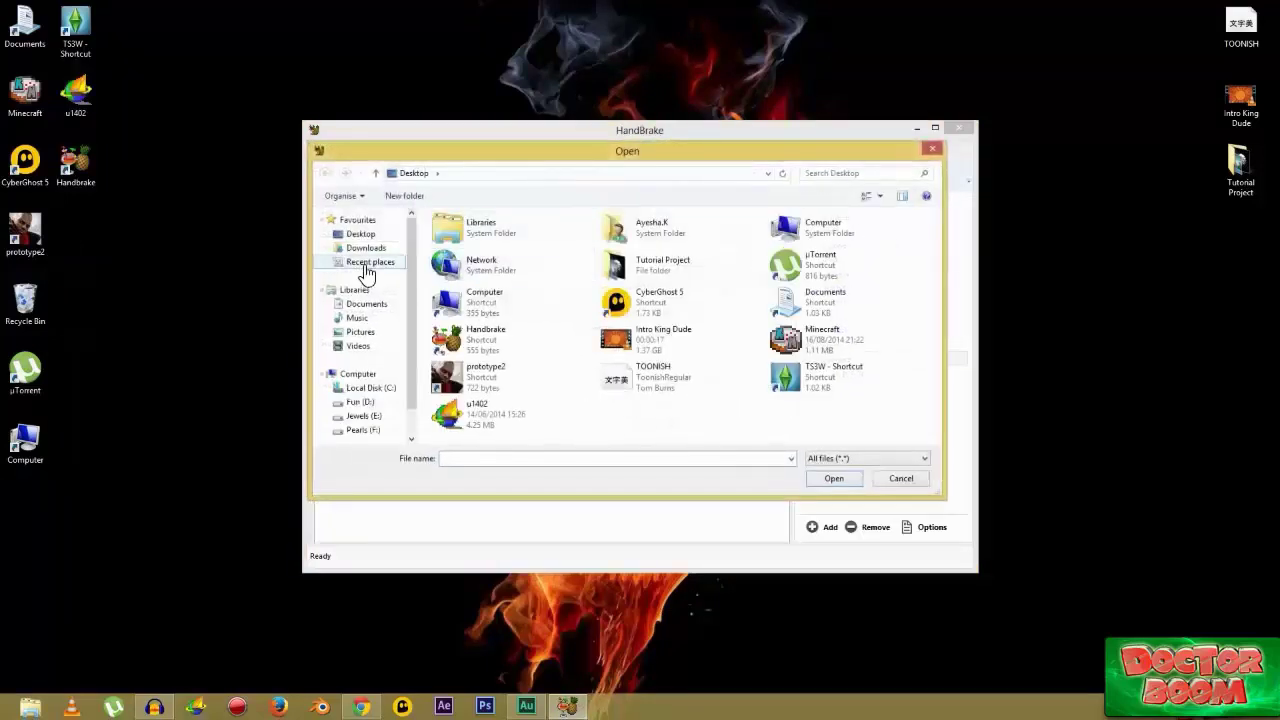
double_click(649, 338)
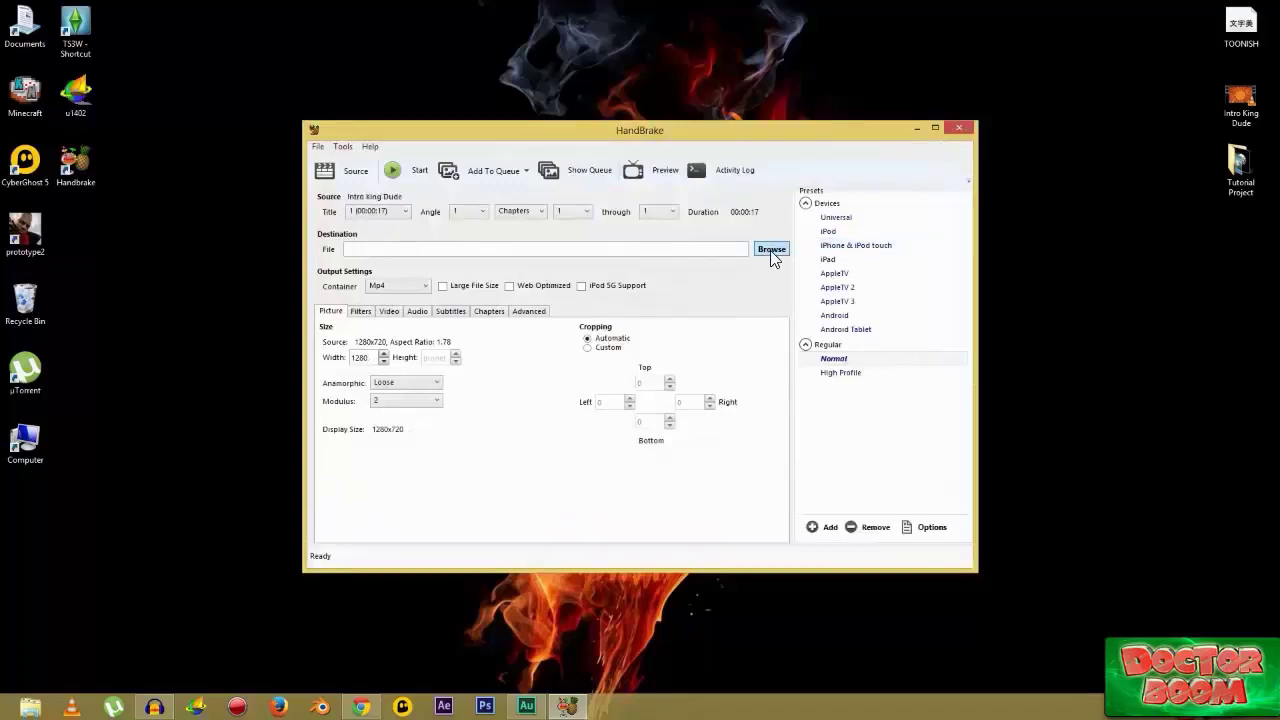
Step: Set the output file to 'Hndbrake Sample' on the Desktop
left_click(771, 250)
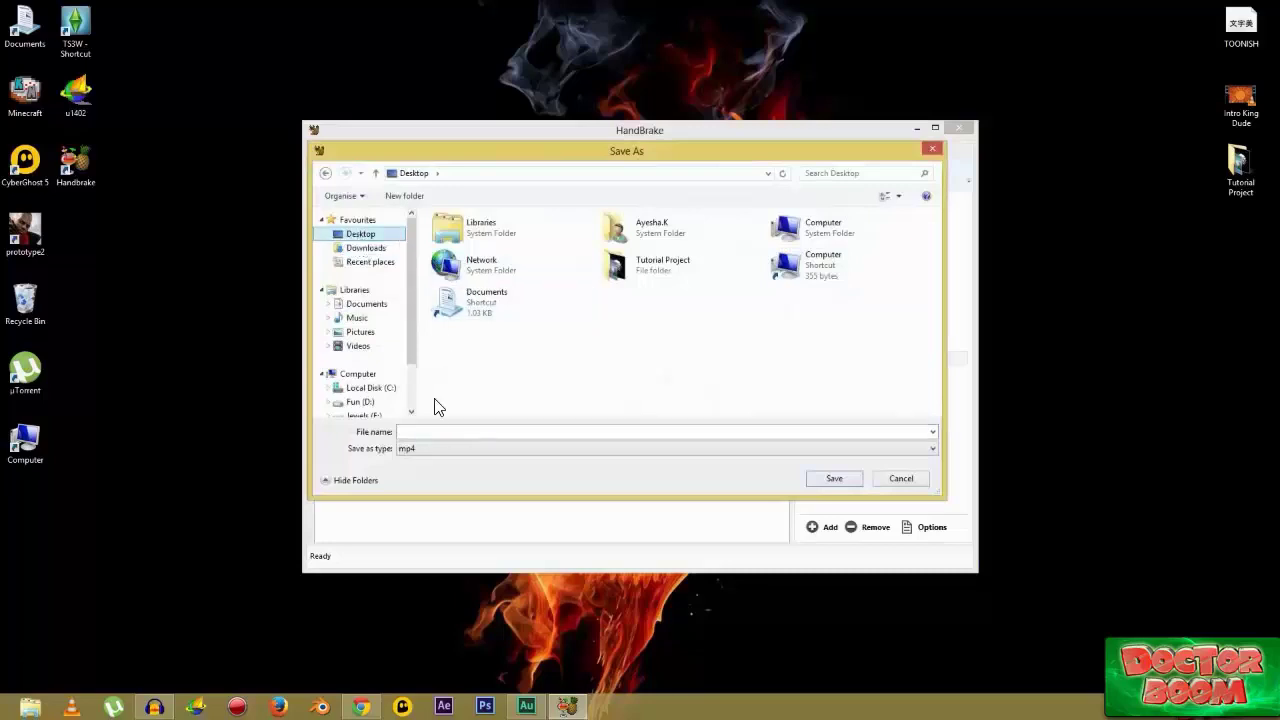
left_click(434, 432)
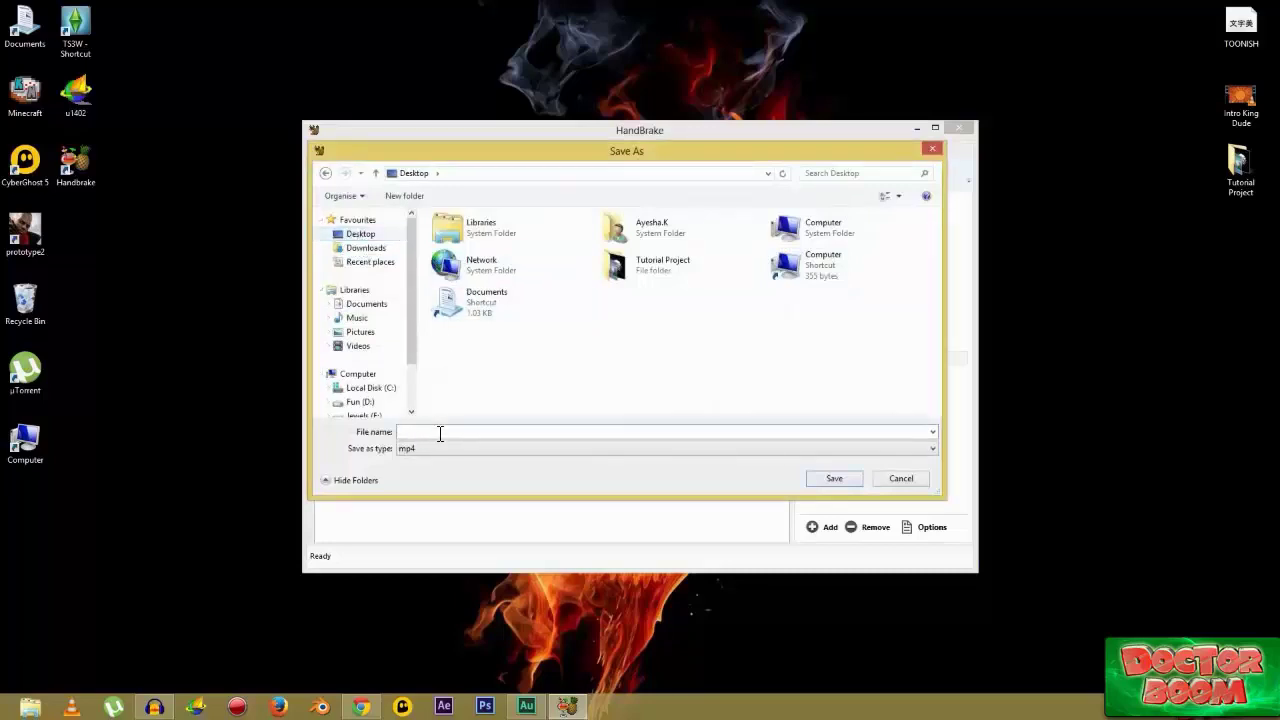
type("H")
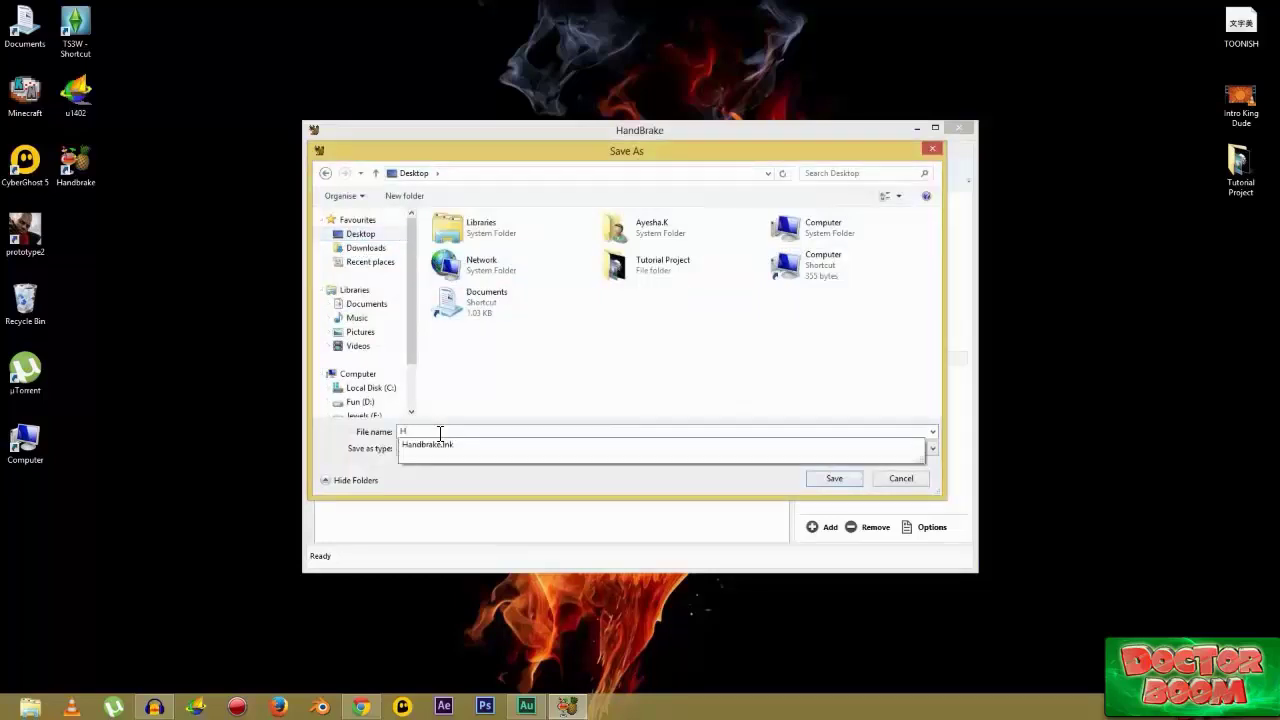
type("ndbrake Sample")
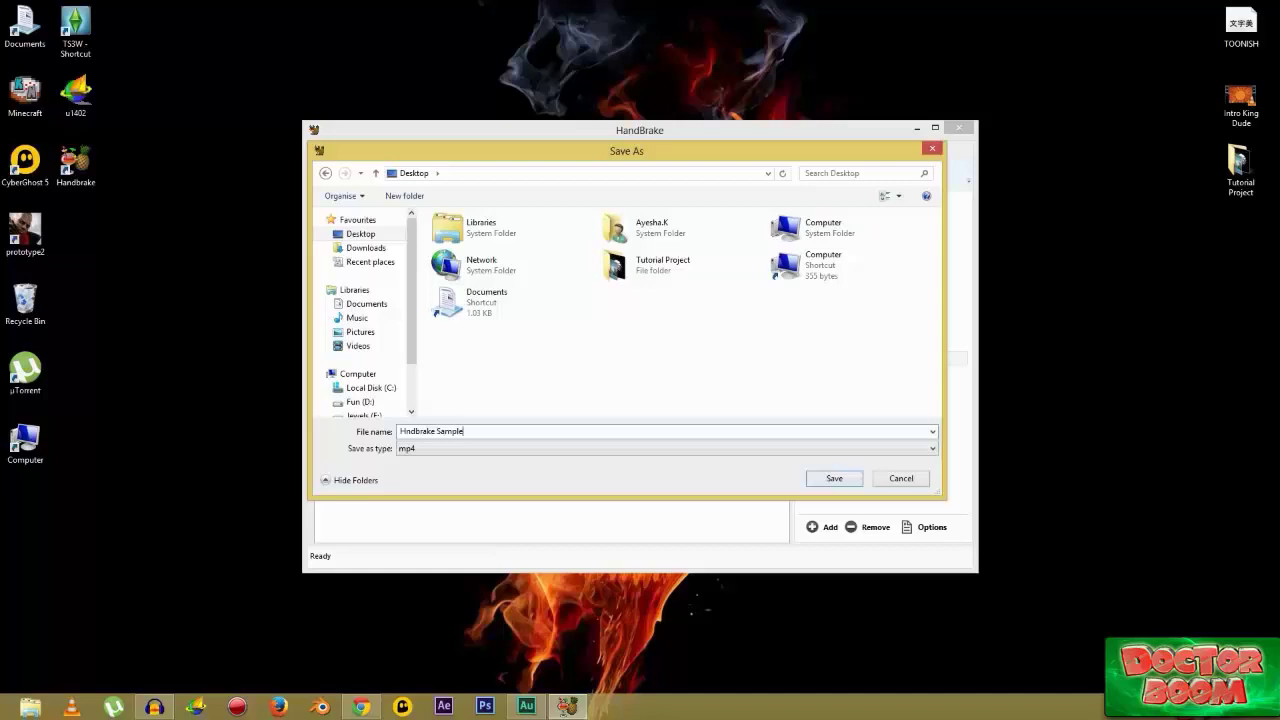
right_click(457, 428)
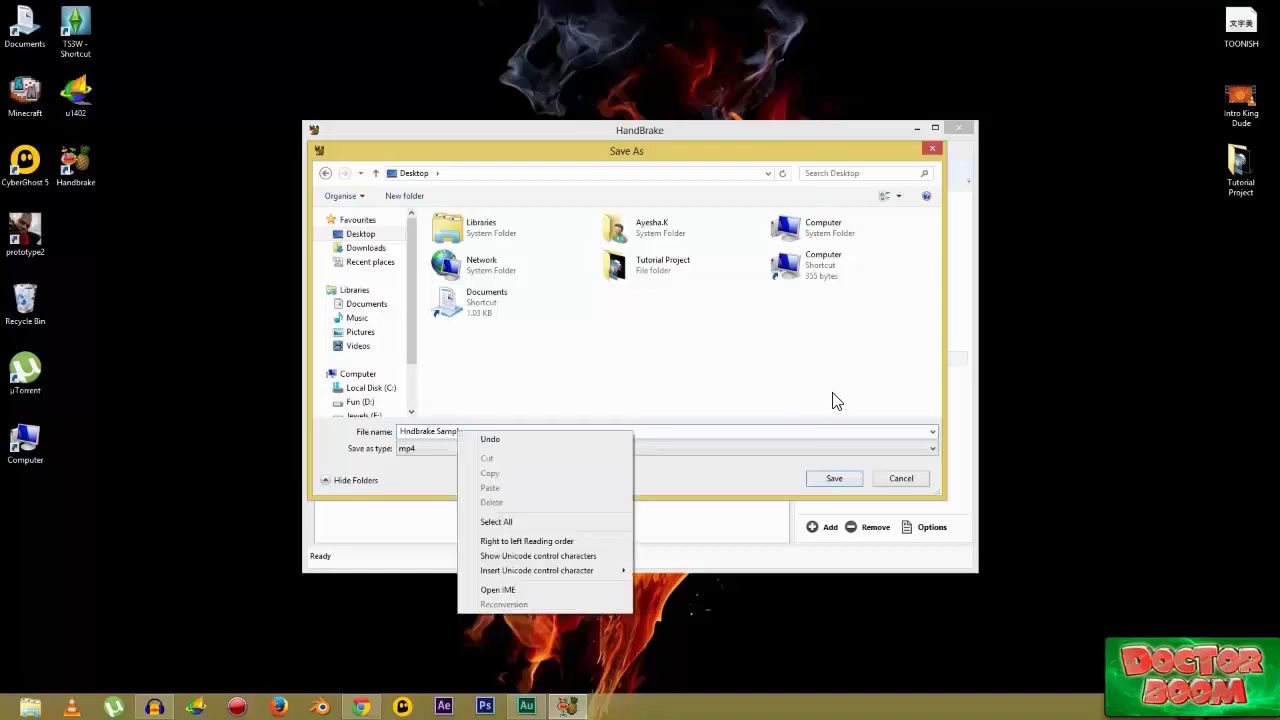
left_click(730, 433)
left_click(812, 478)
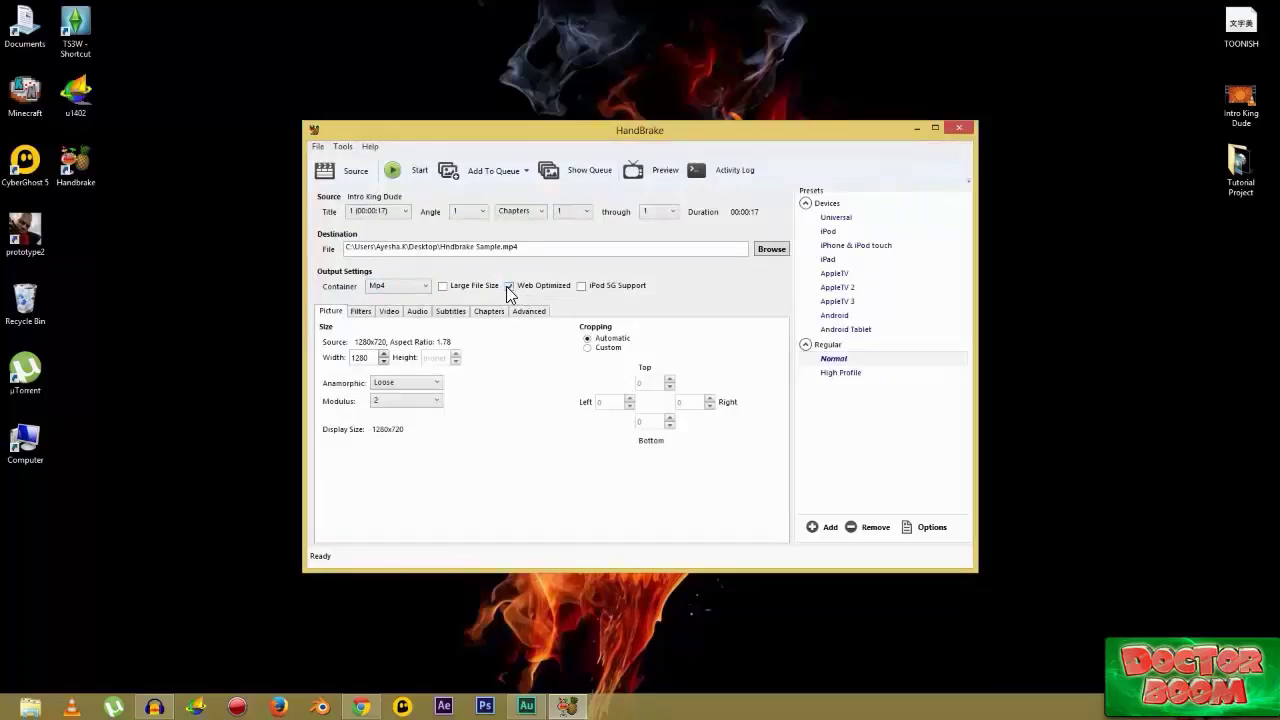
Step: Enable Web Optimized, keeping the MP4 container after briefly trying Mkv
left_click(508, 286)
left_click(388, 290)
left_click(388, 312)
left_click(386, 290)
left_click(510, 286)
Step: Look through the Video, Subtitles, Advanced and Picture settings tabs
left_click(363, 316)
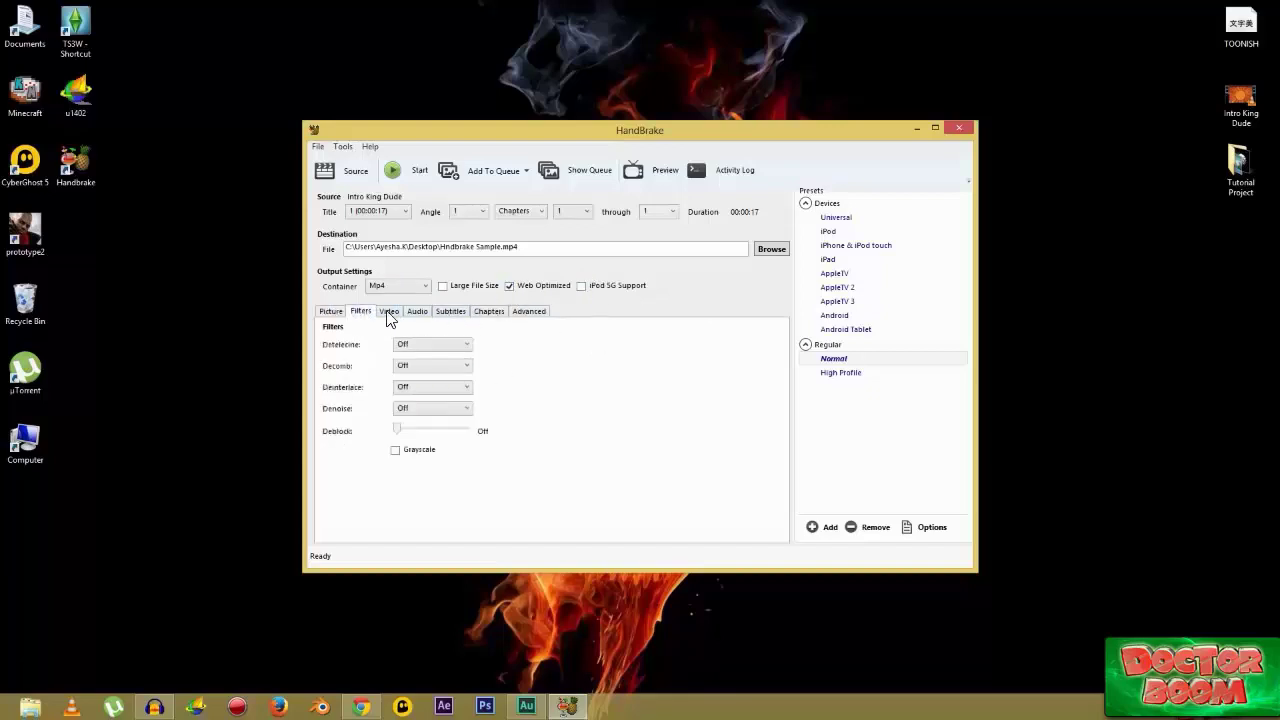
left_click(418, 312)
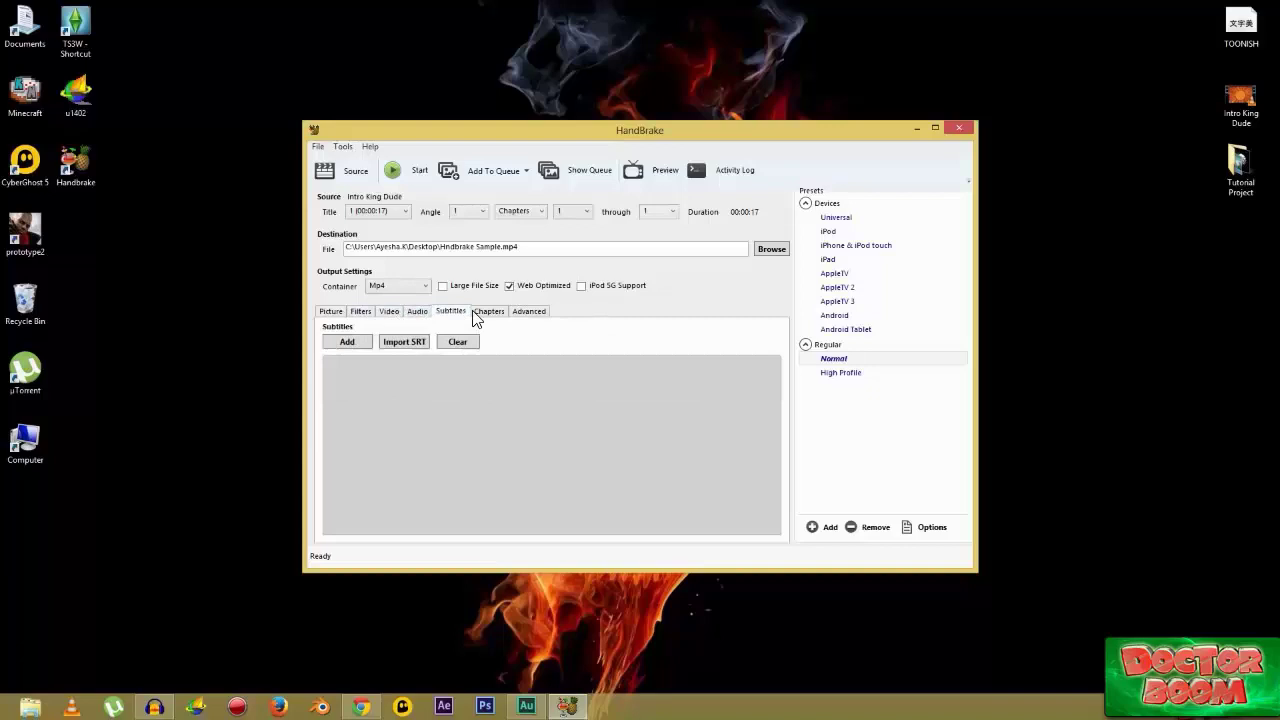
left_click(525, 312)
left_click(330, 312)
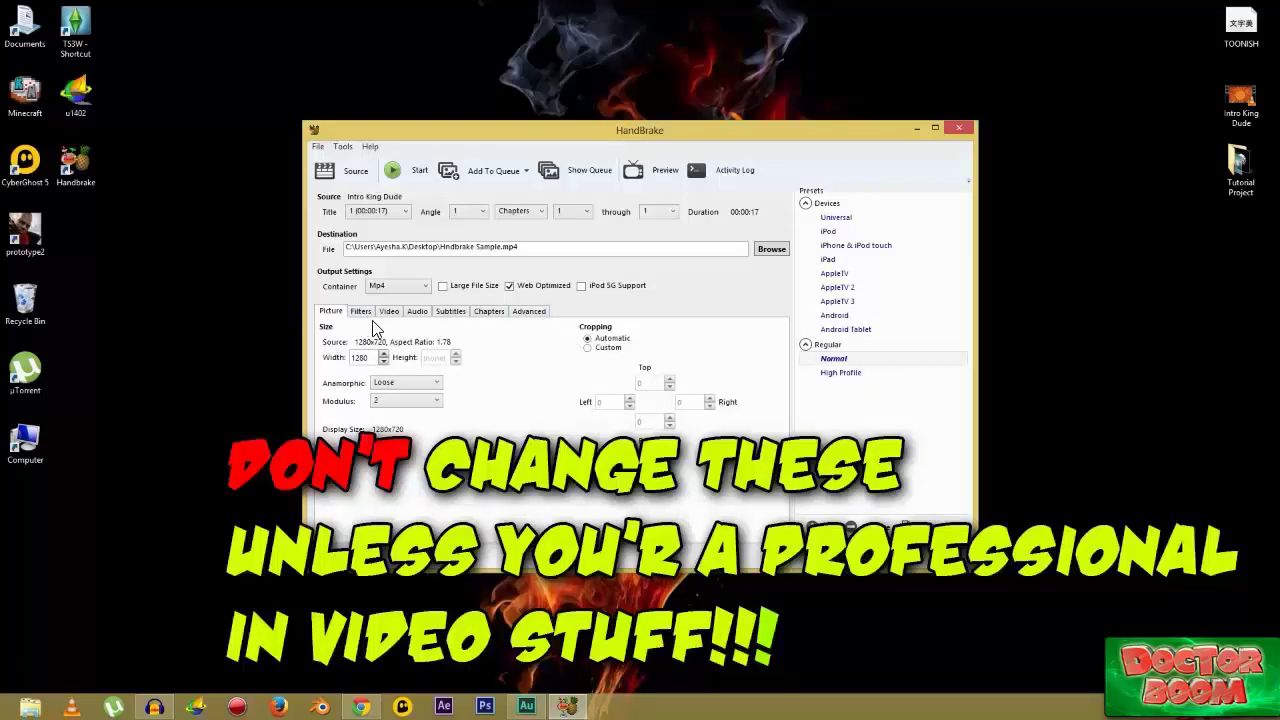
Step: Check the Filters and Video tabs, then encode to Hndbrake Sample.mp4
left_click(362, 312)
left_click(386, 313)
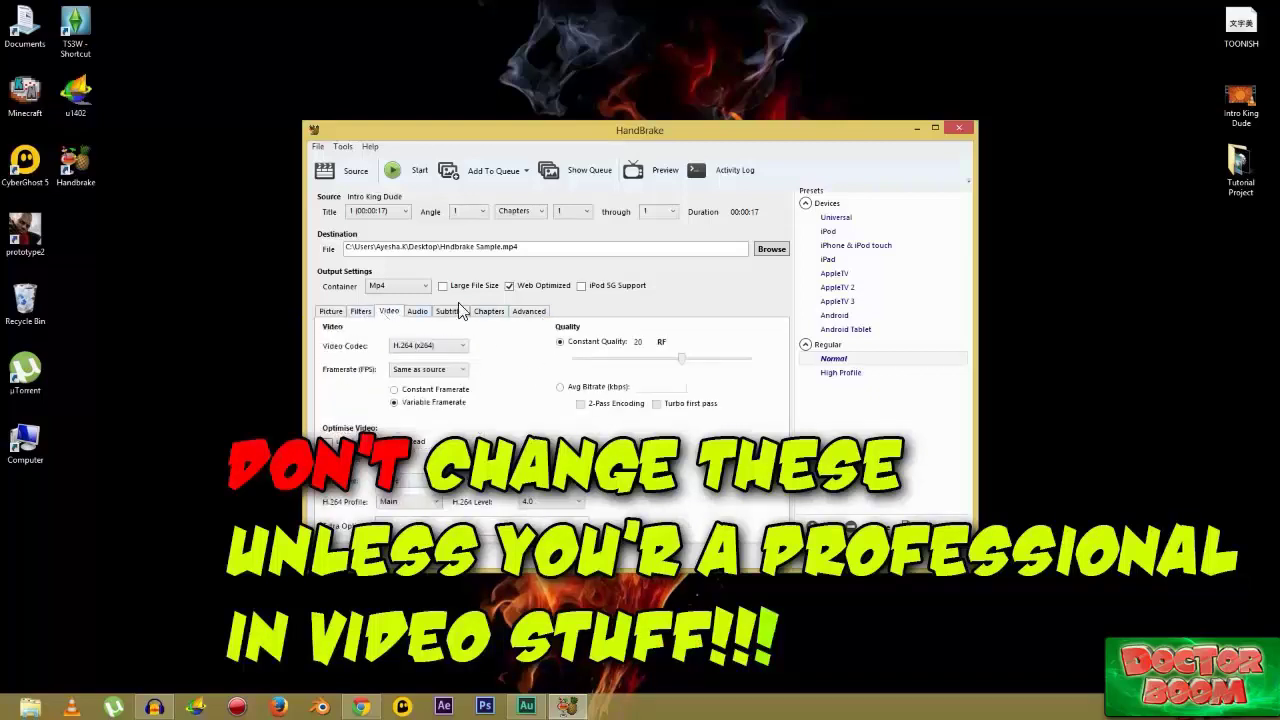
left_click(334, 314)
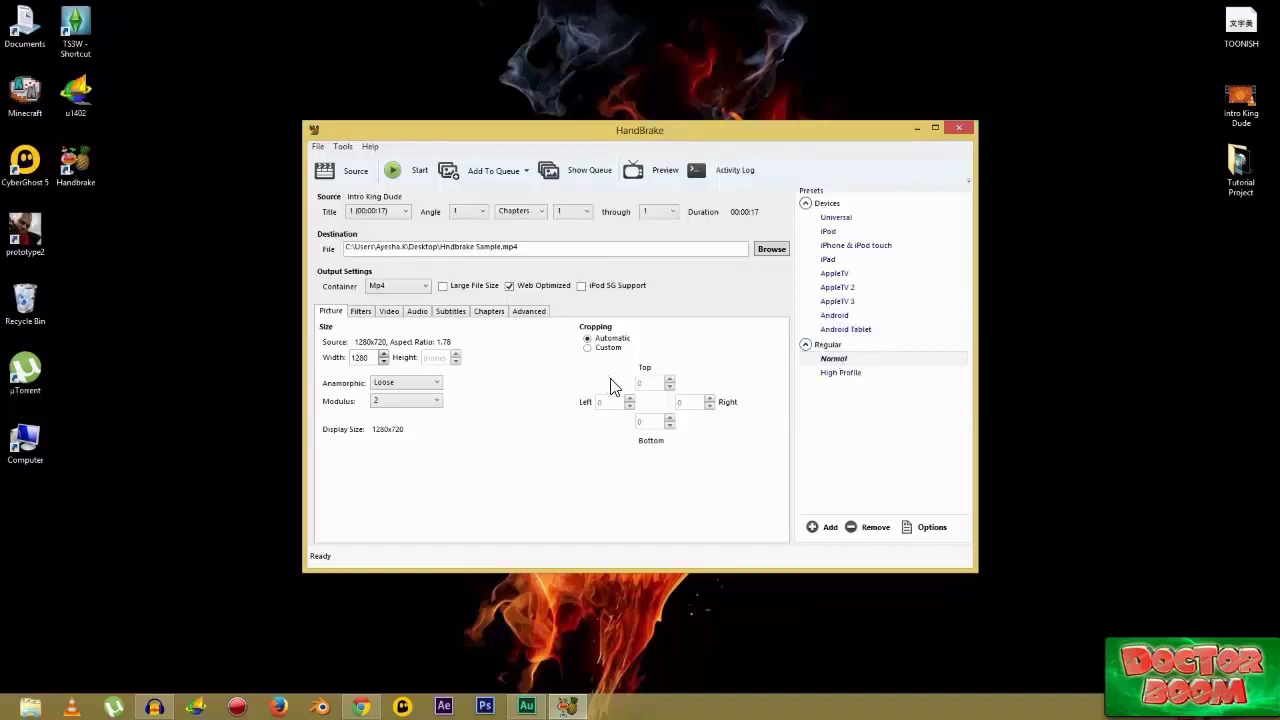
left_click(393, 175)
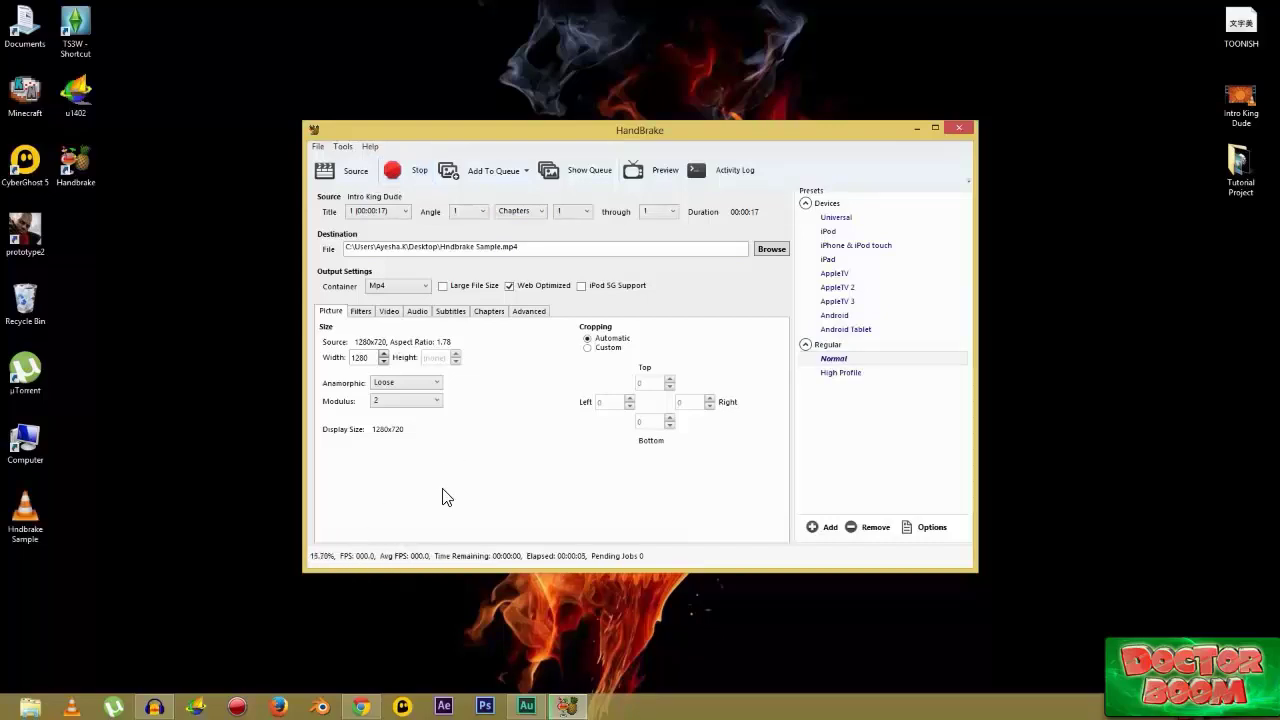
Step: Refresh the desktop and move the new Hndbrake Sample icon to the upper right
left_click(918, 128)
right_click(617, 157)
left_click(672, 218)
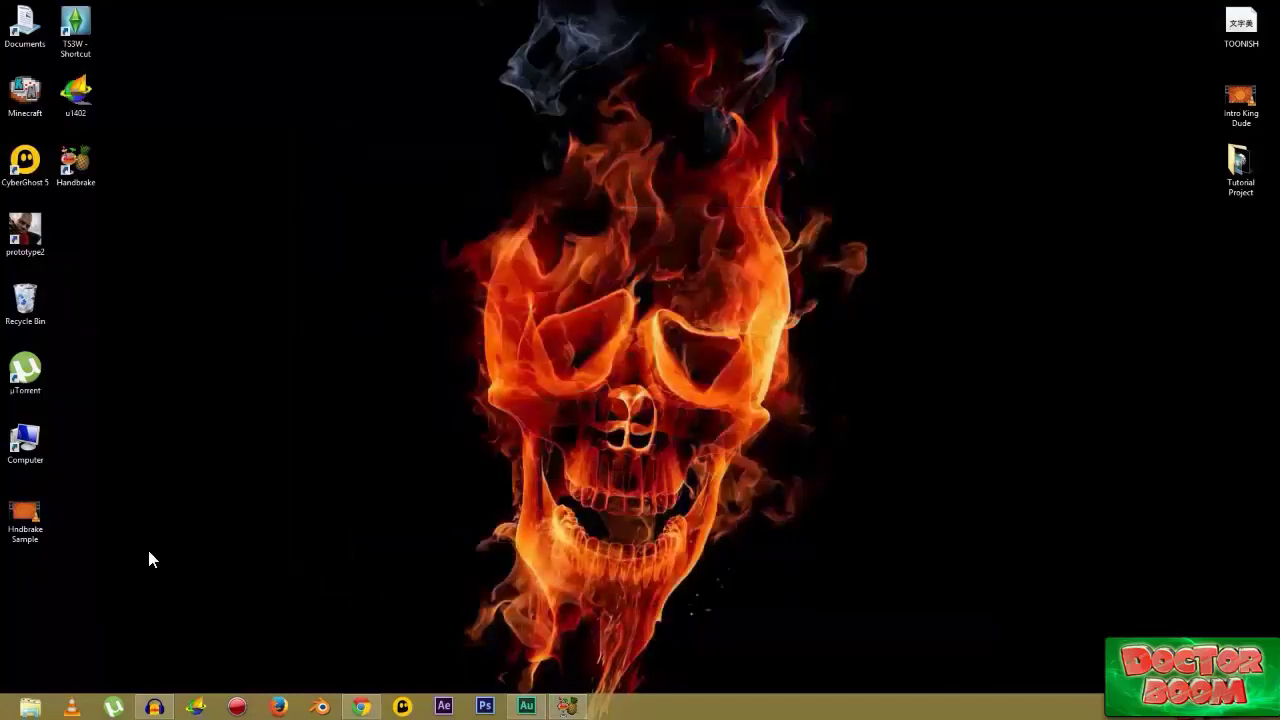
mouse_move(24, 520)
left_mouse_down()
mouse_move(963, 61)
mouse_move(1088, 98)
left_mouse_up()
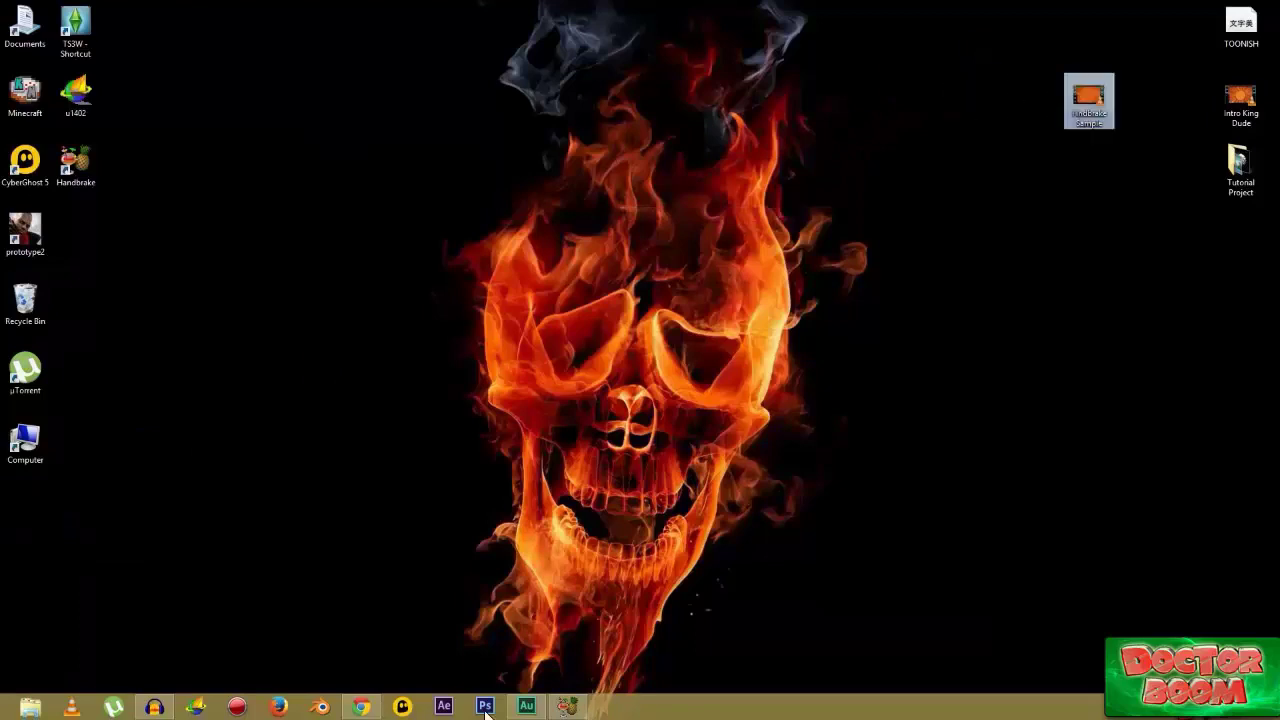
left_click(566, 705)
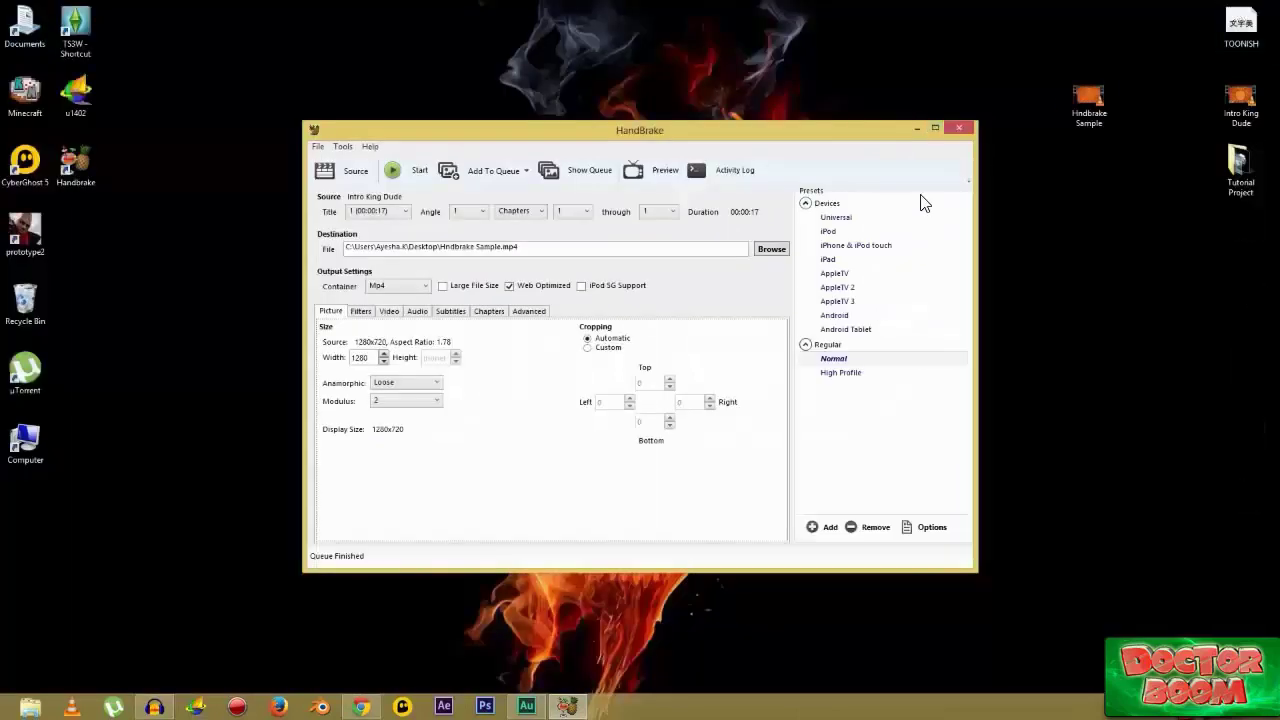
Step: Place Hndbrake Sample and Intro King Dude side by side and open Intro King Dude's properties
left_click(916, 129)
right_click(960, 118)
left_click(984, 174)
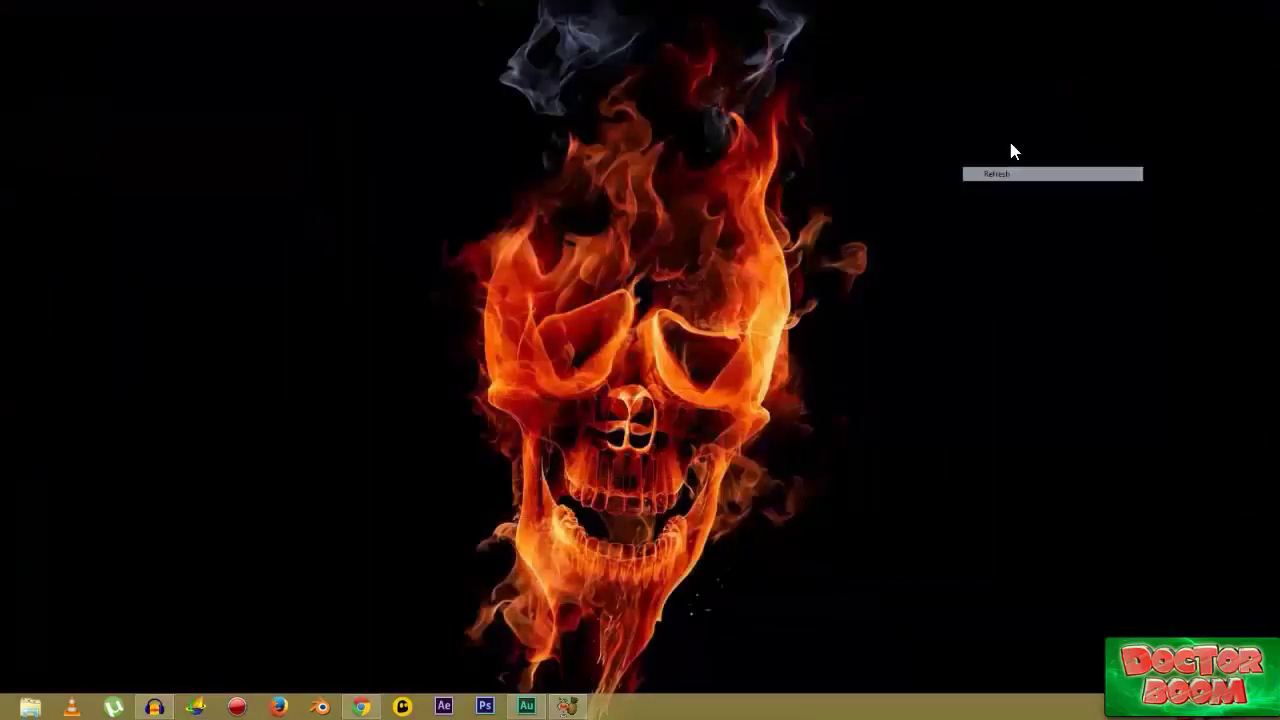
left_click_drag(1086, 100, 582, 168)
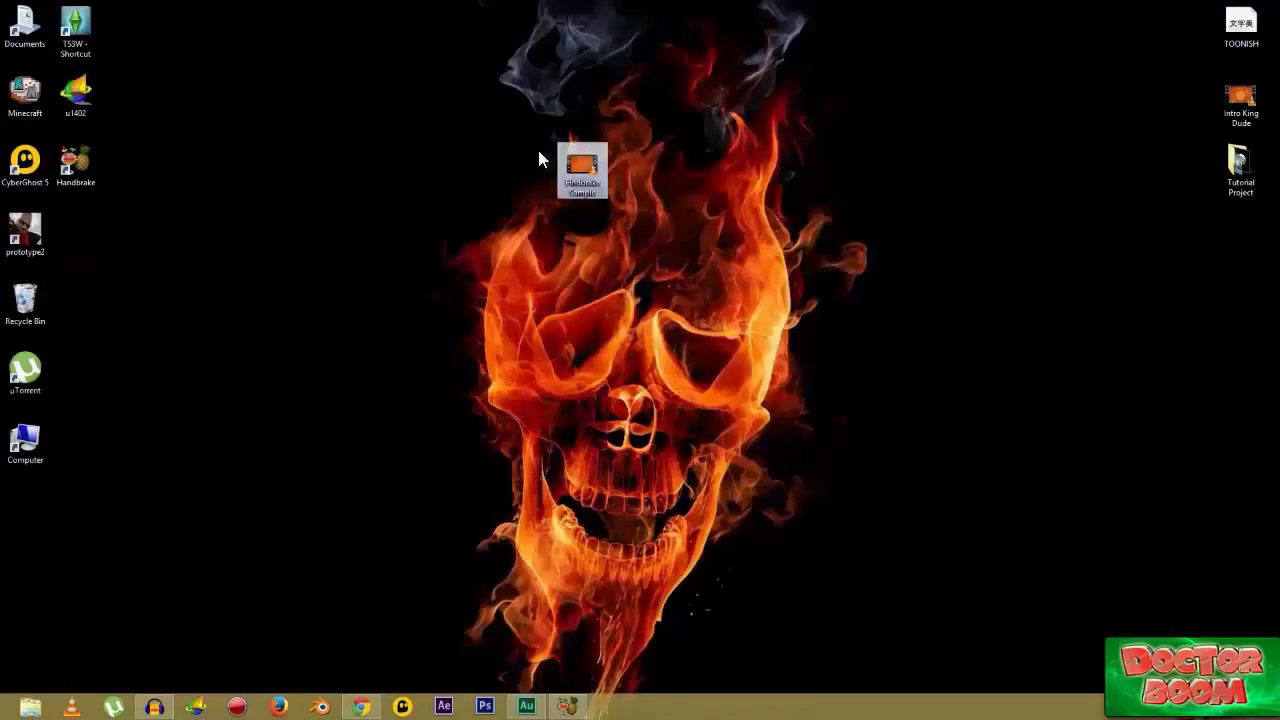
right_click(582, 176)
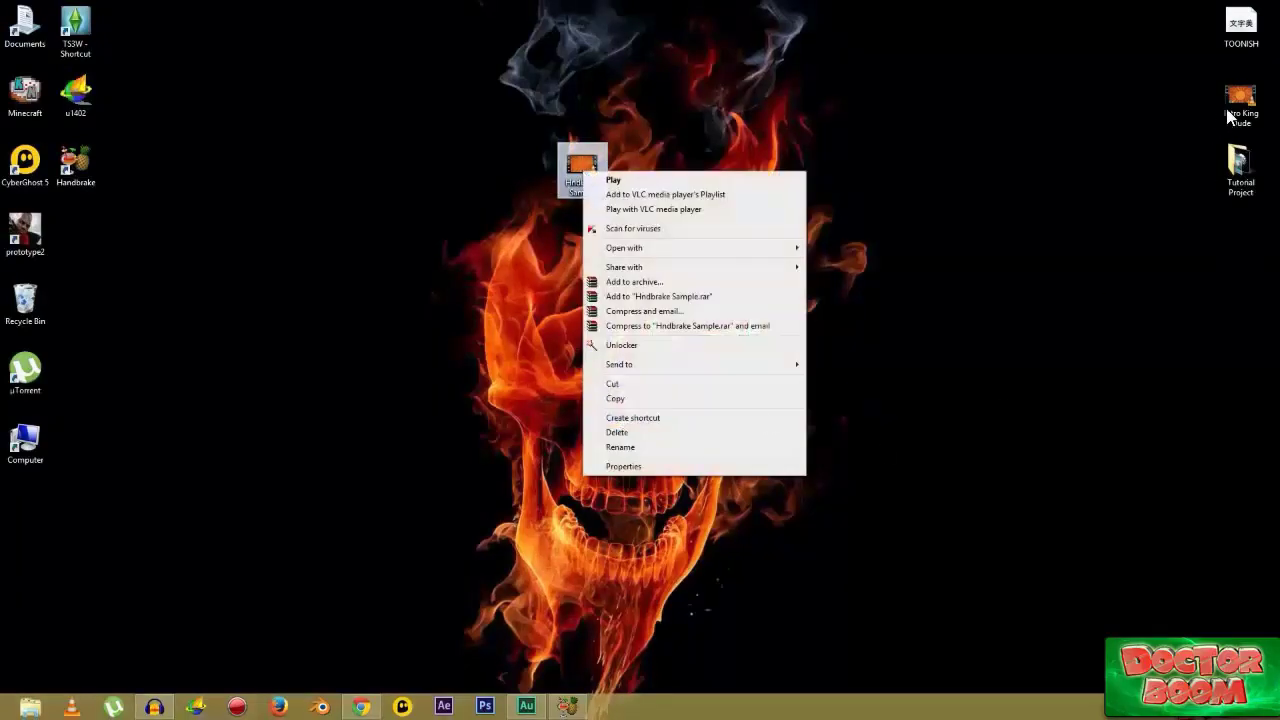
left_click_drag(1240, 100, 686, 170)
right_click(690, 178)
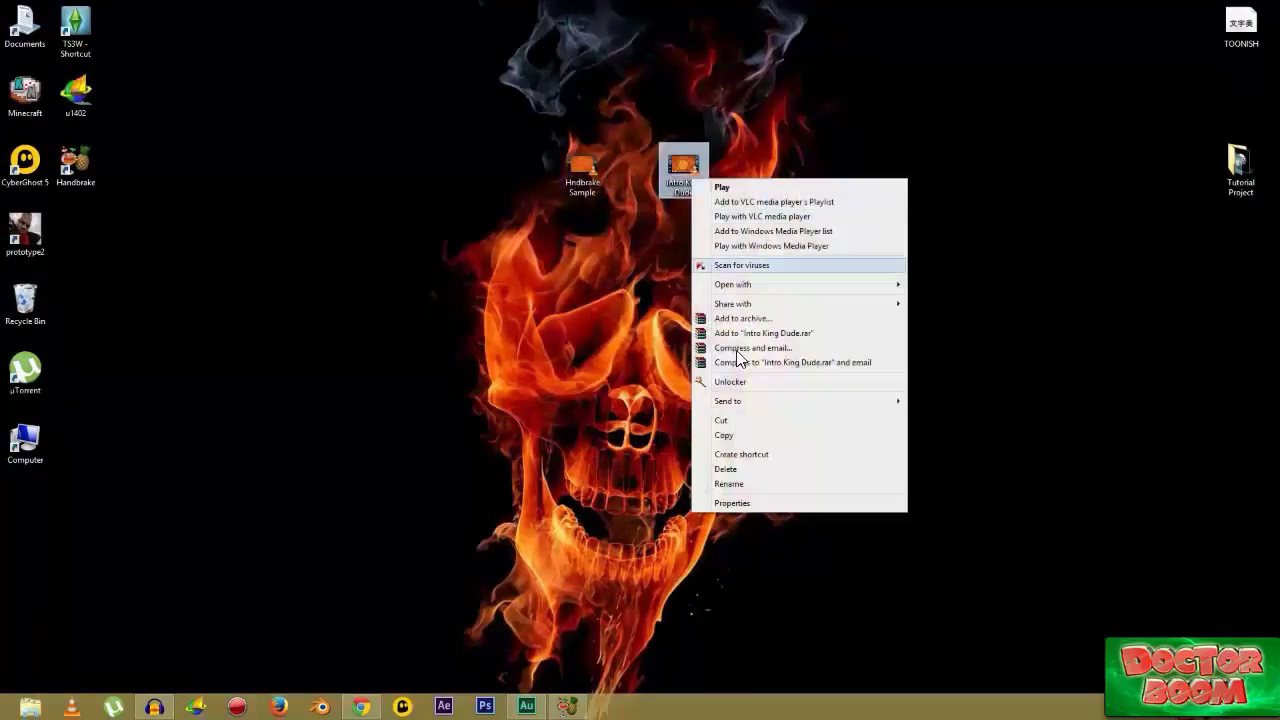
left_click(762, 503)
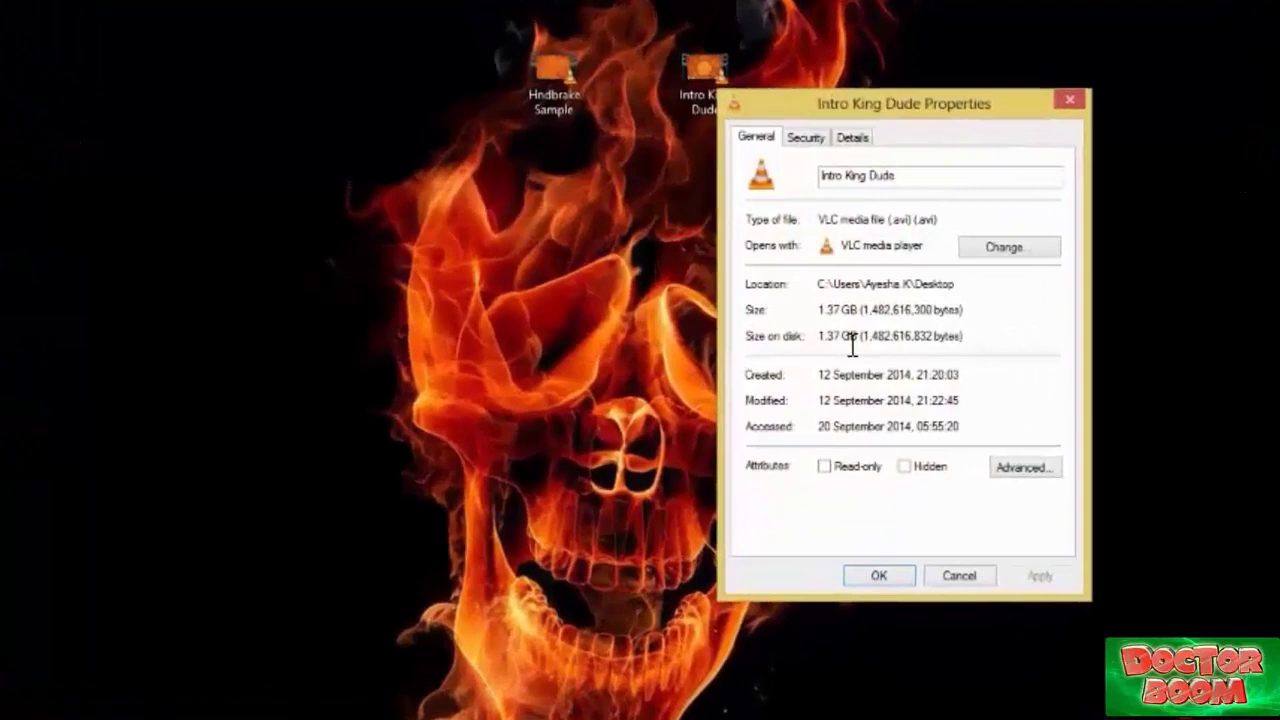
Step: Open Hndbrake Sample's properties beside Intro King Dude's and highlight its 8.26 MB size
left_click_drag(857, 336, 818, 336)
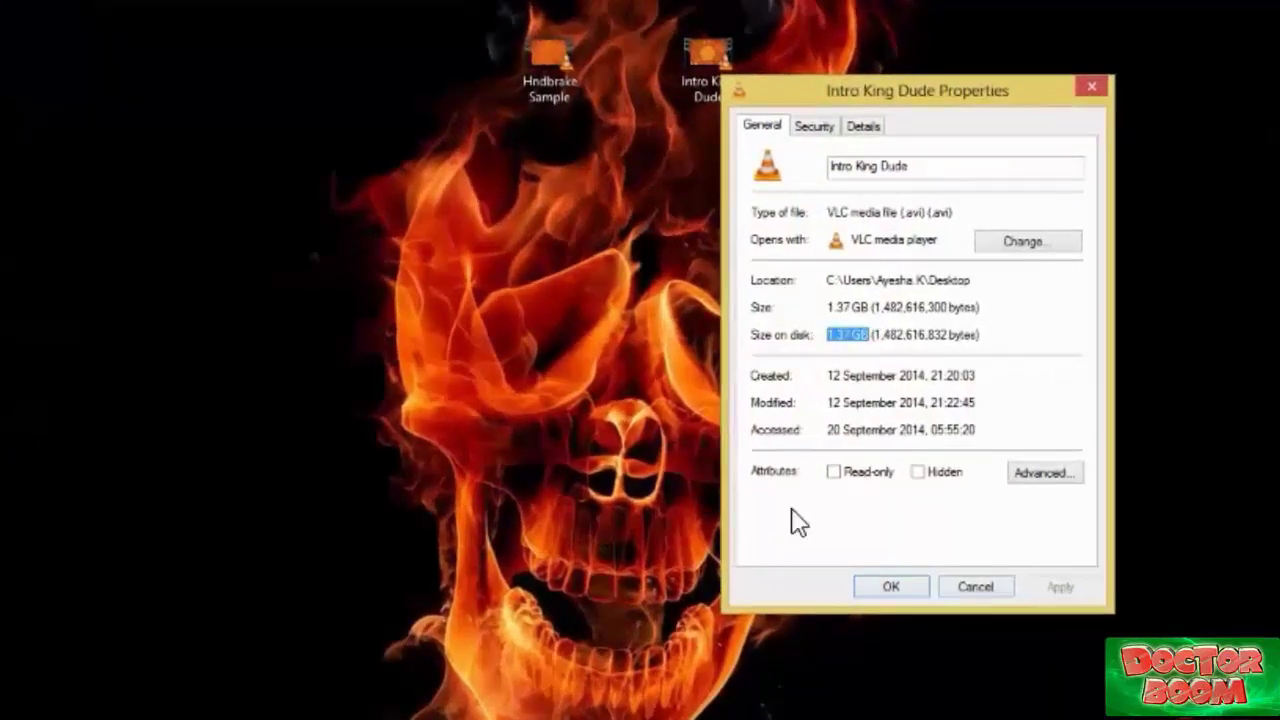
left_click(542, 74)
right_click(542, 74)
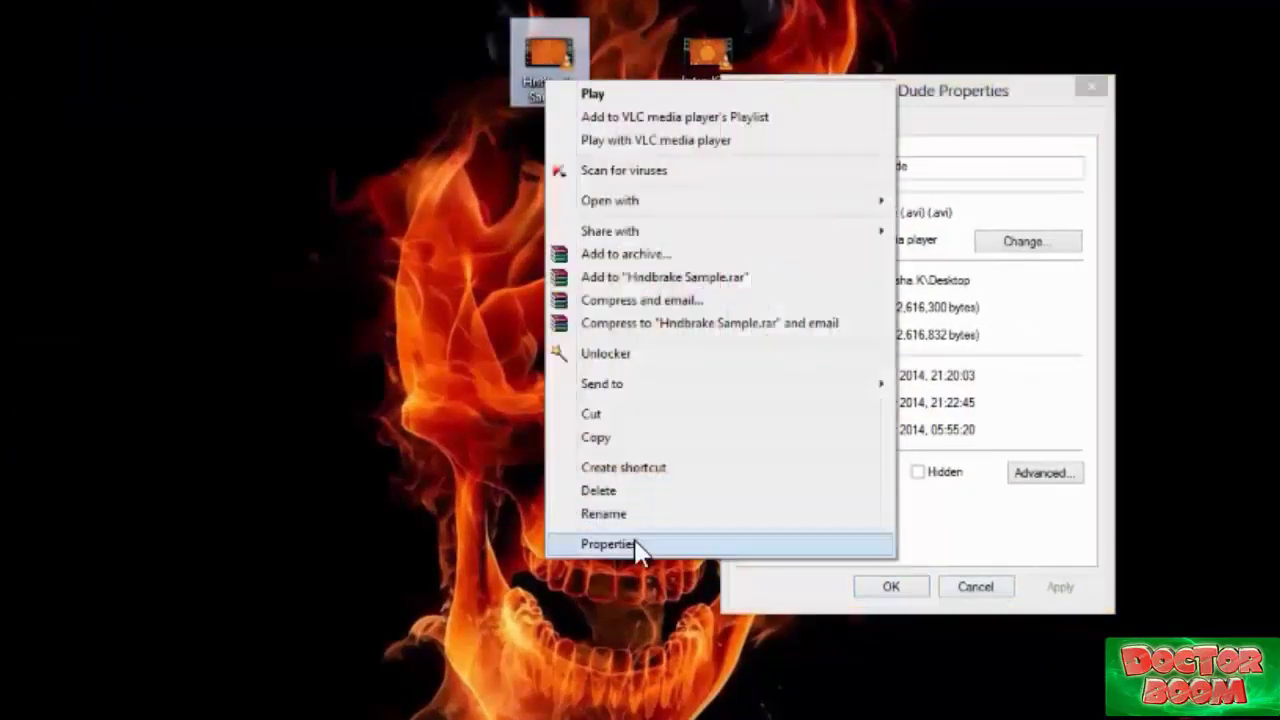
left_click(637, 546)
mouse_move(729, 92)
left_mouse_down()
mouse_move(549, 88)
mouse_move(506, 71)
left_mouse_up()
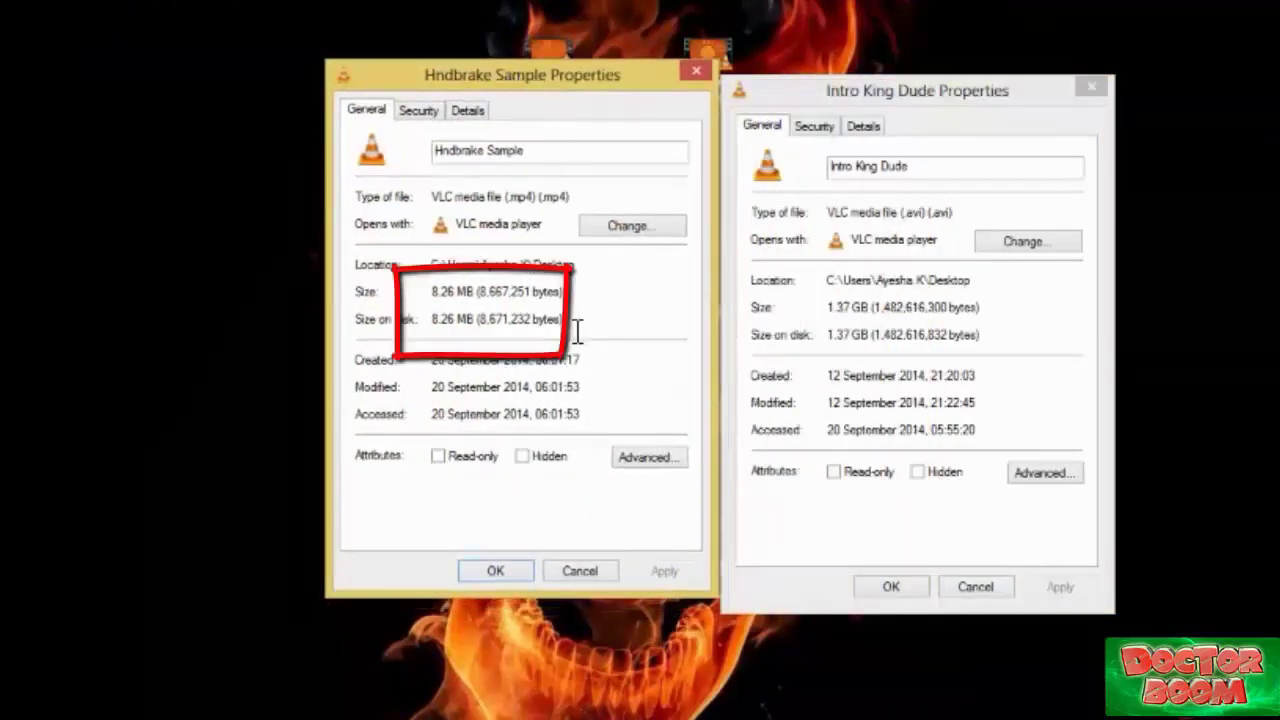
left_click_drag(566, 319, 424, 319)
left_click(567, 369)
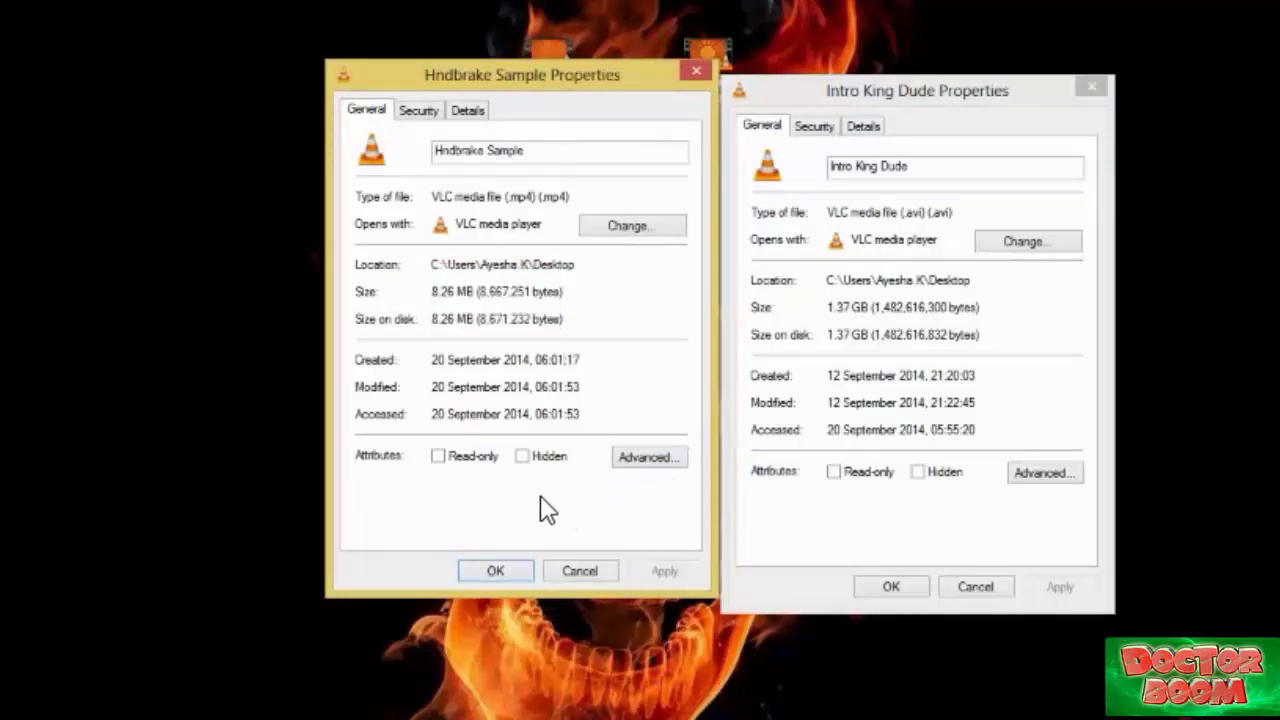
left_click_drag(566, 320, 432, 320)
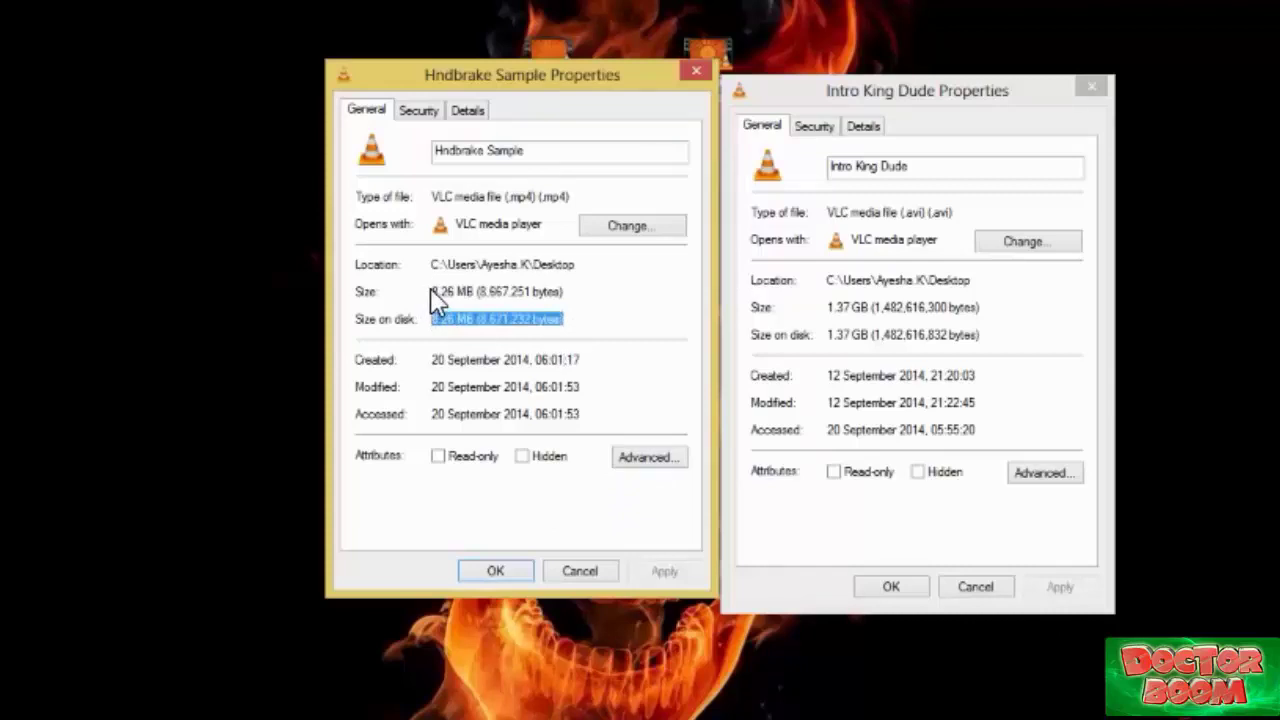
left_click_drag(564, 291, 432, 291)
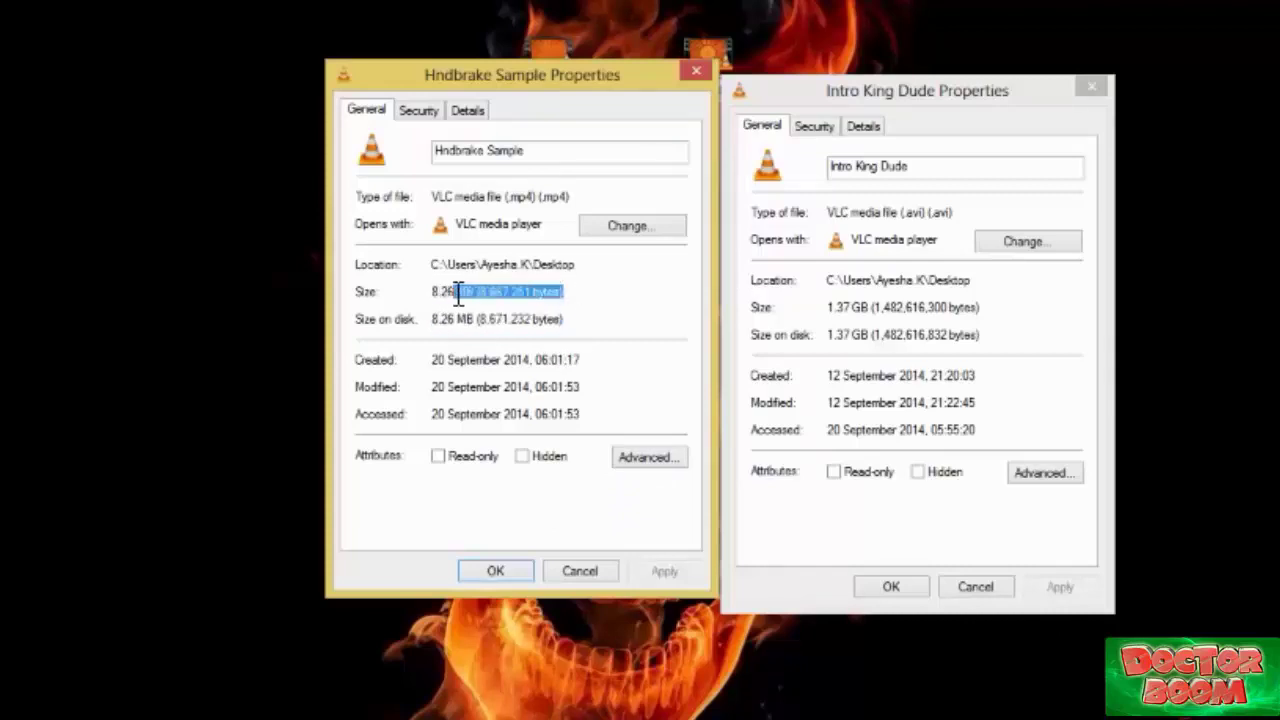
left_click(540, 320)
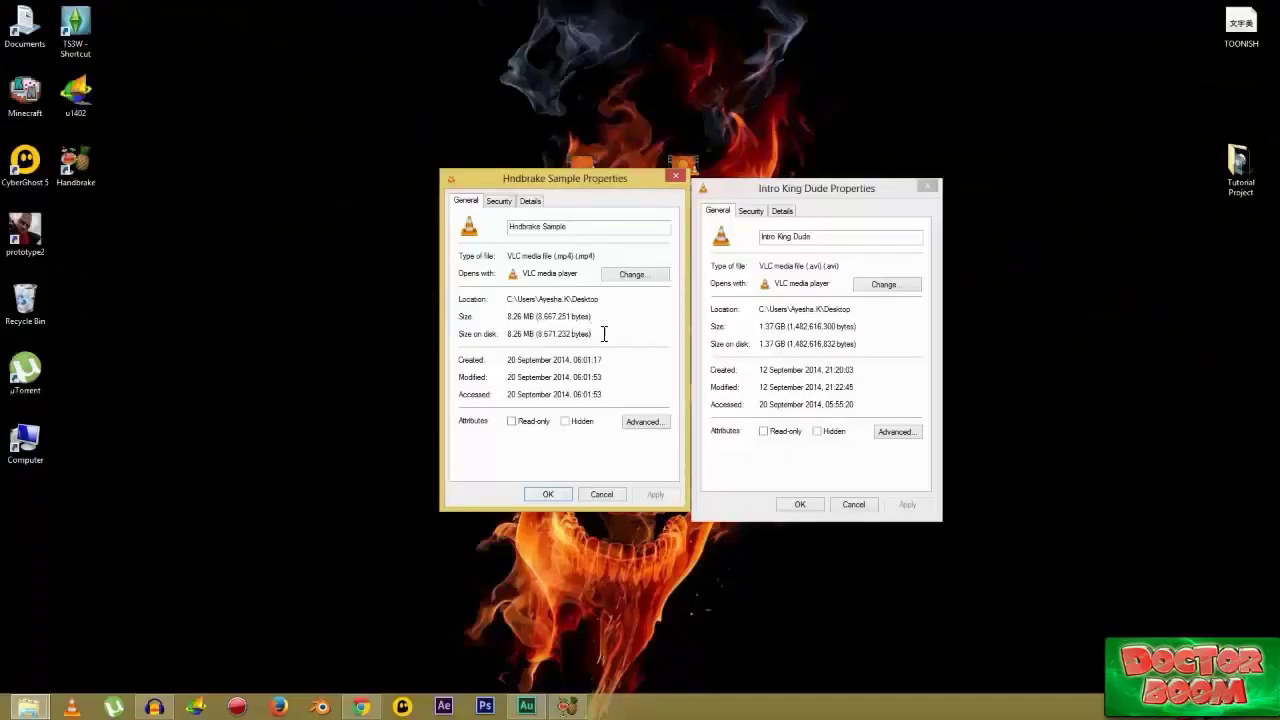
Step: Close both the Hndbrake Sample and Intro King Dude Properties windows
left_click_drag(596, 340, 500, 338)
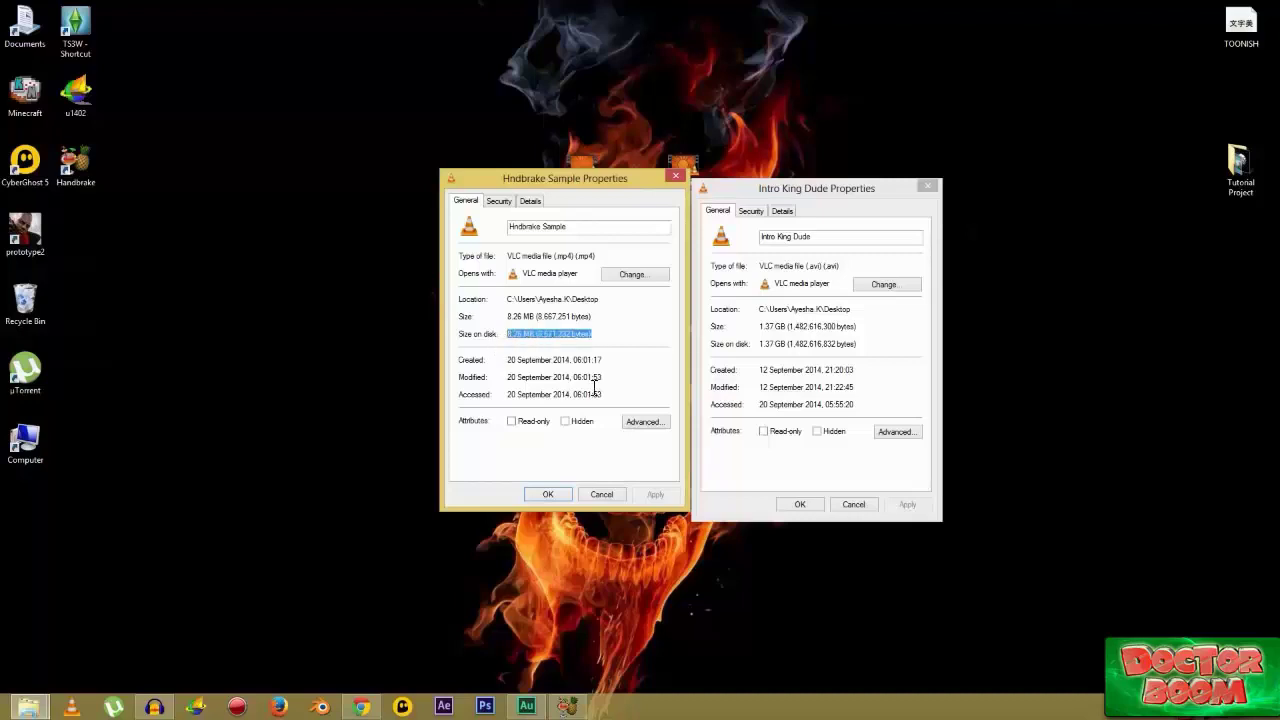
left_click(562, 493)
left_click(802, 505)
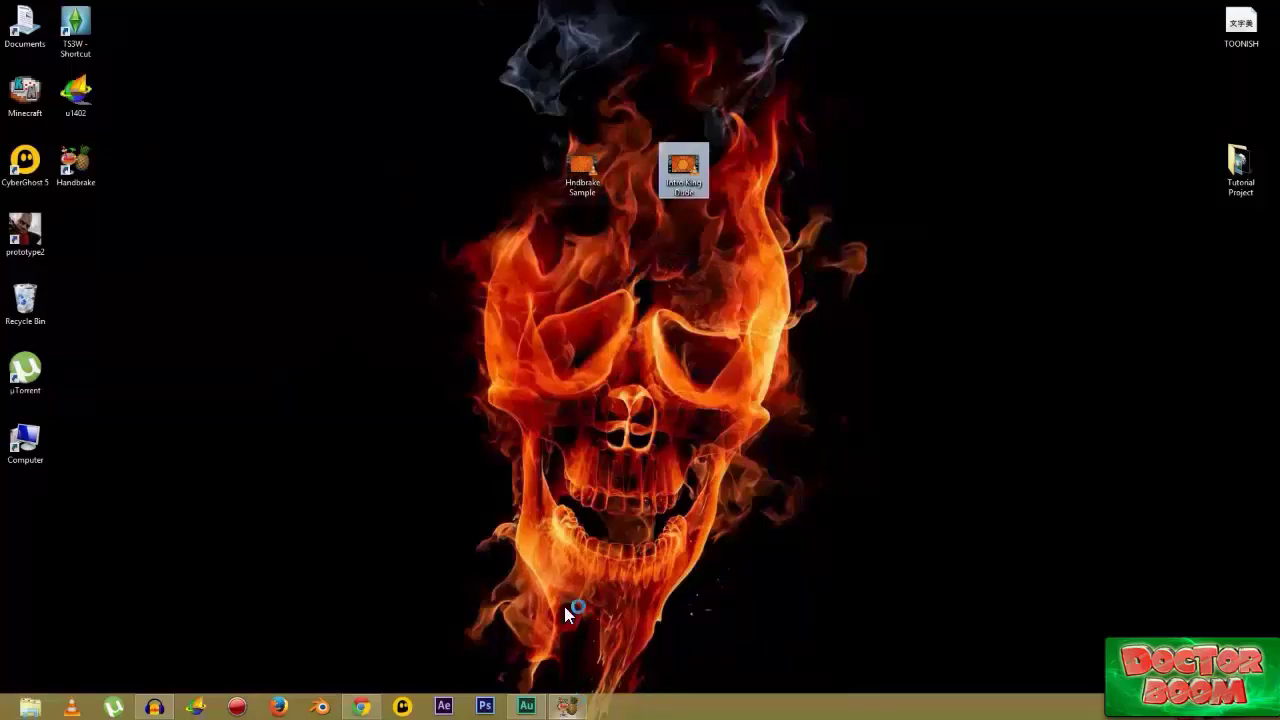
Step: Play Intro King Dude and Hndbrake Sample in VLC, then refresh the desktop
double_click(596, 182)
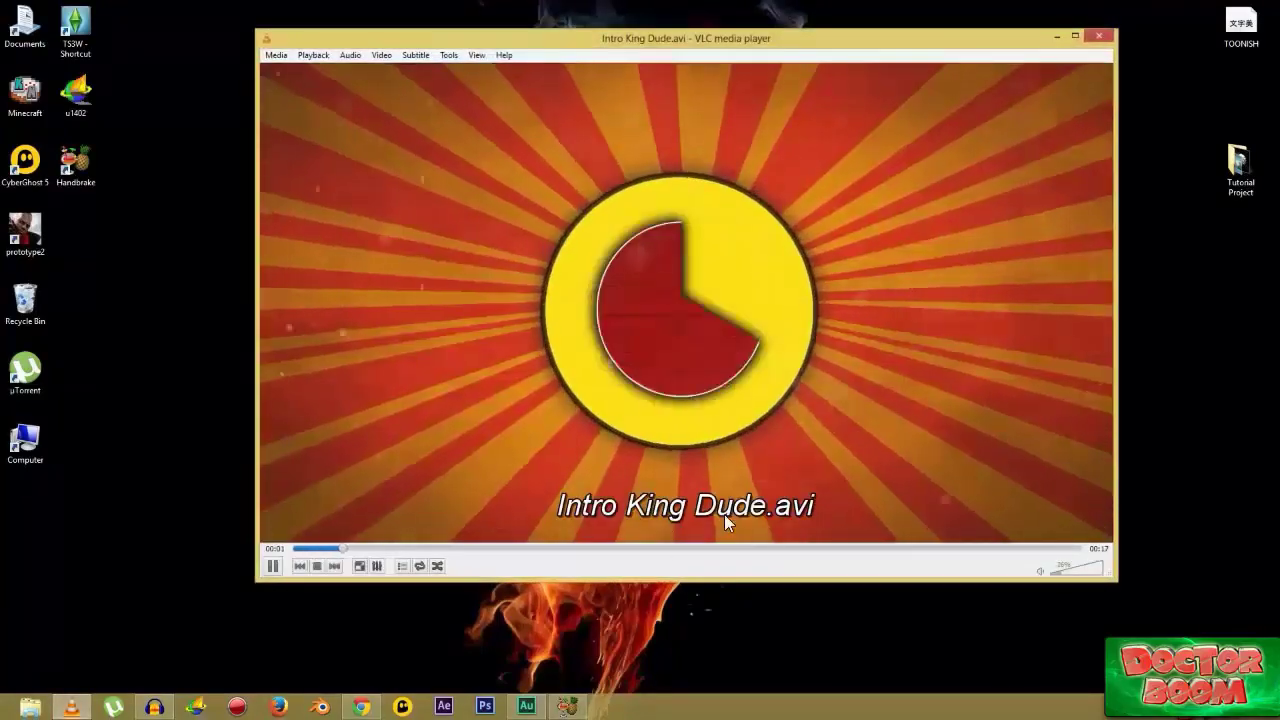
left_click(1098, 37)
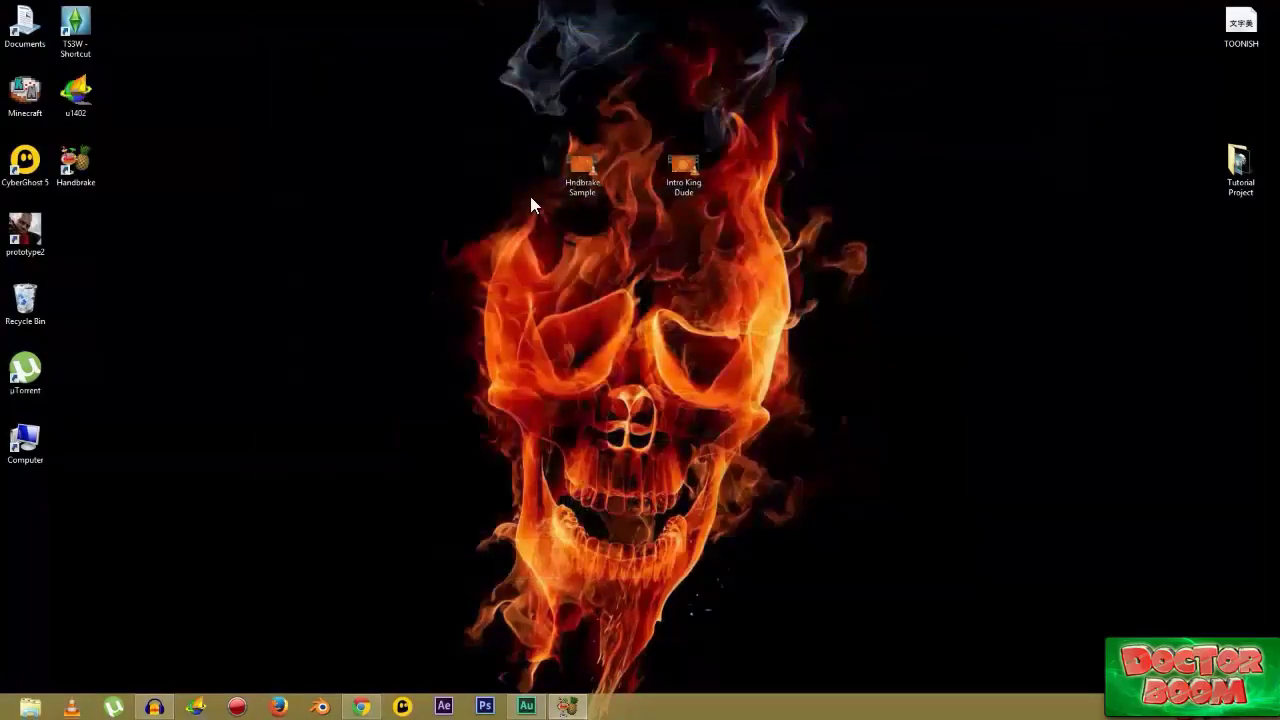
double_click(580, 188)
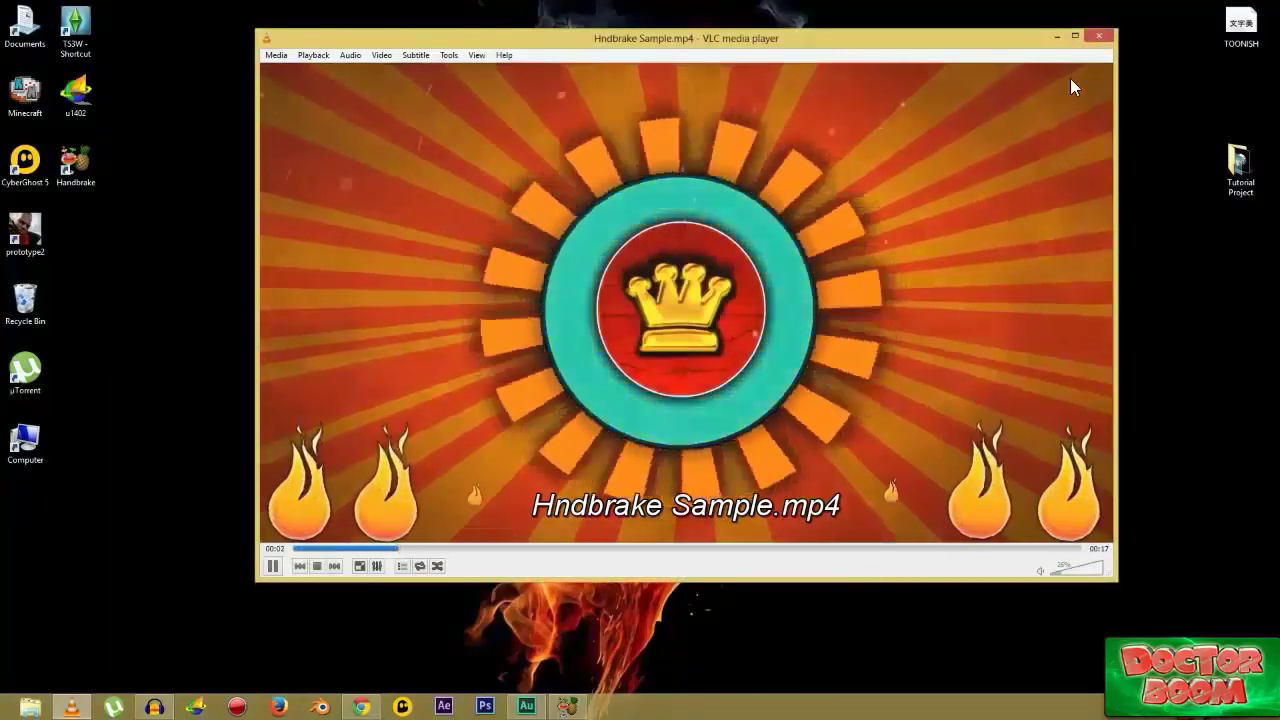
left_click(1104, 37)
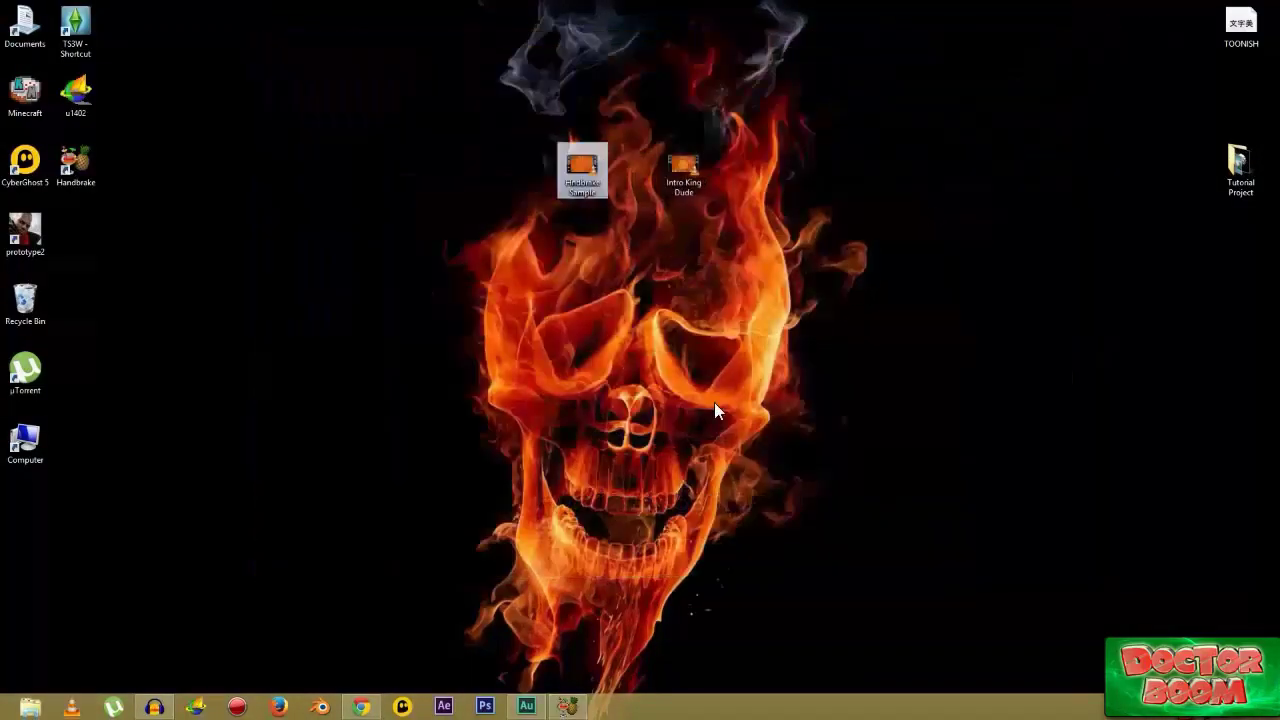
right_click(714, 402)
left_click(761, 457)
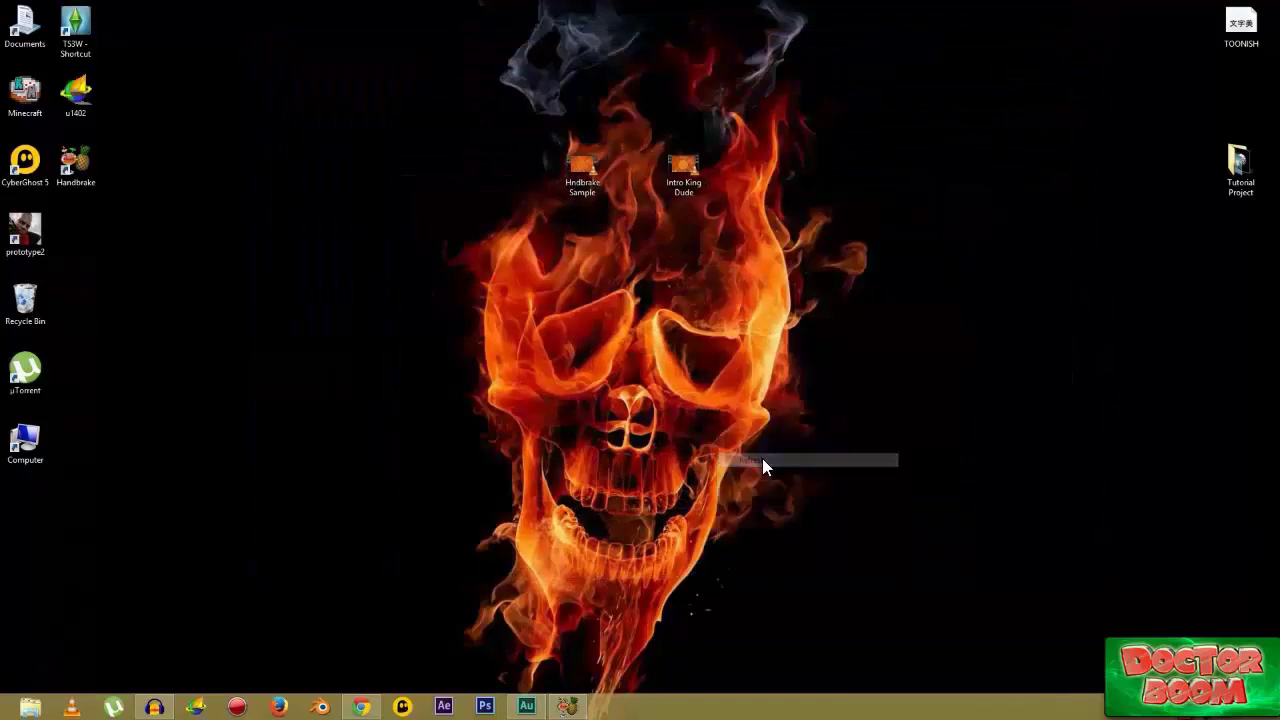
left_click(565, 706)
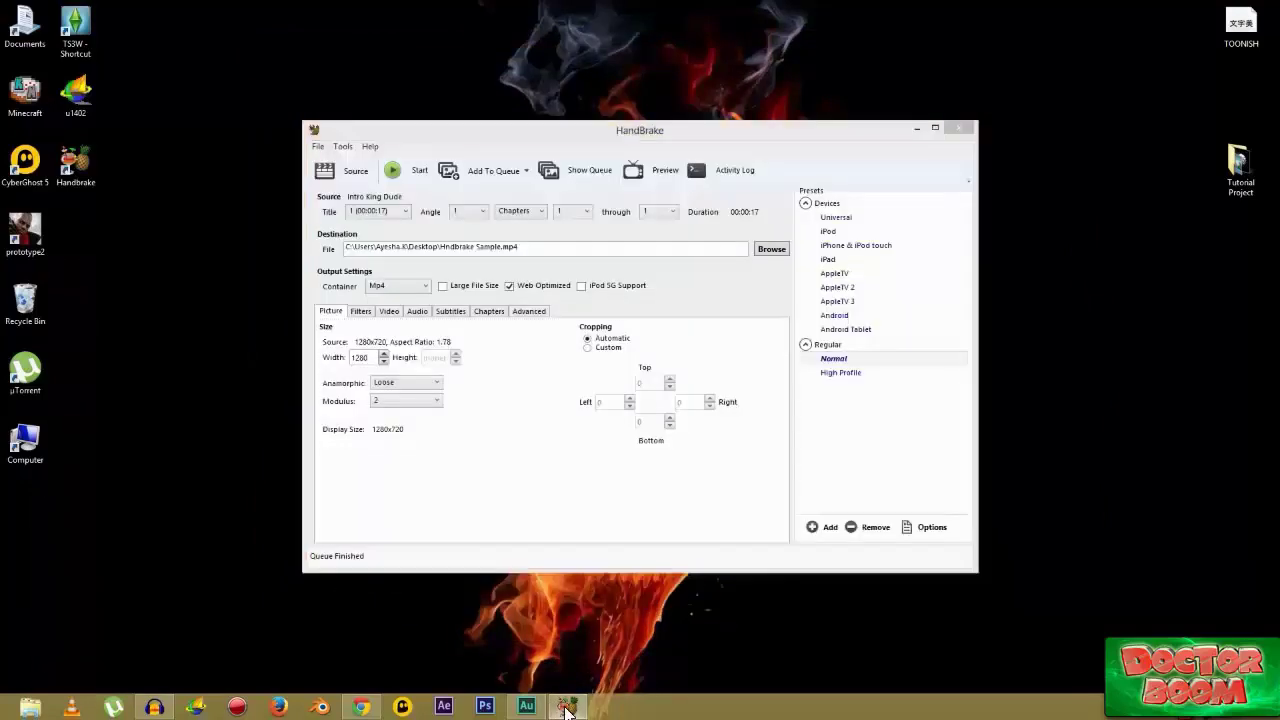
left_click(565, 706)
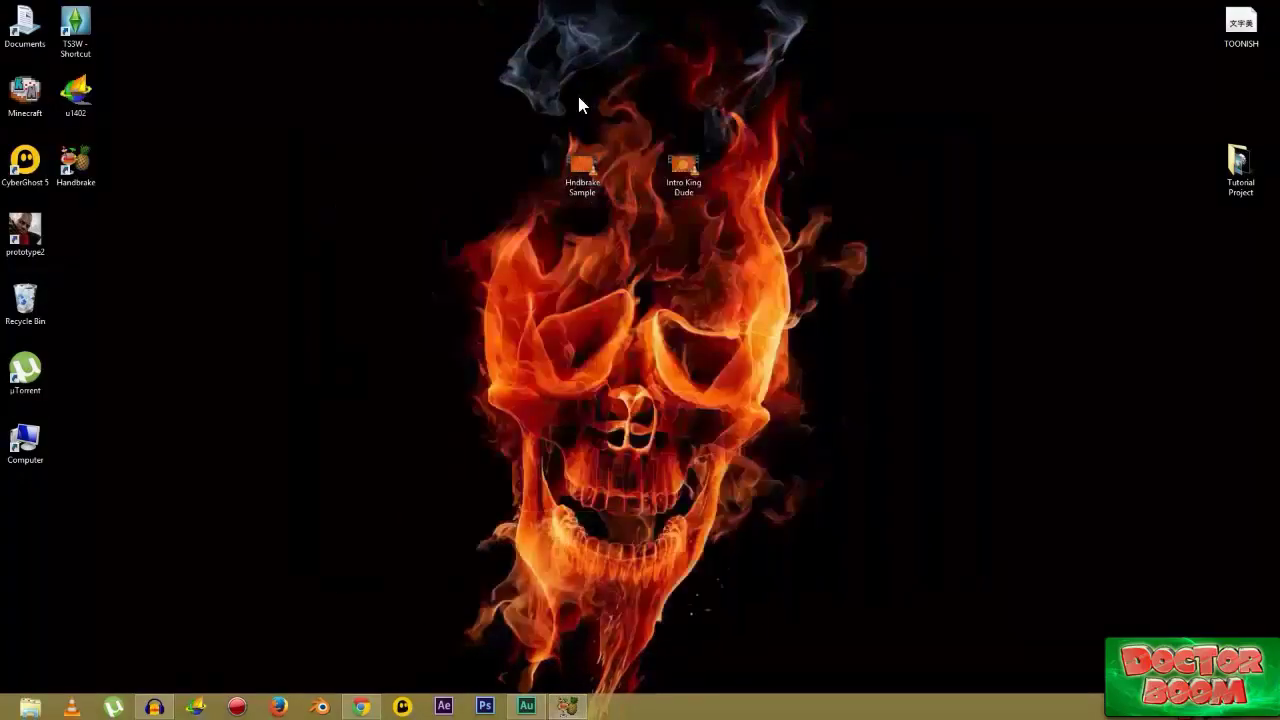
right_click(576, 176)
left_click(602, 468)
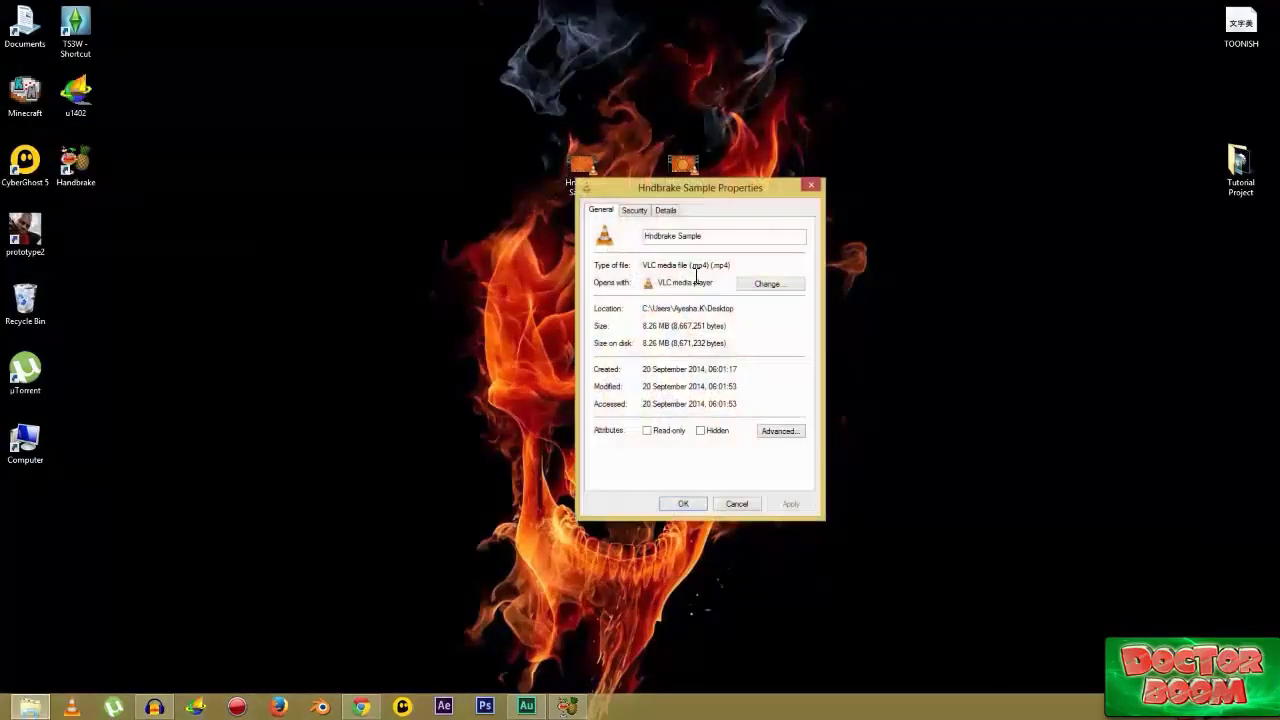
left_click(811, 188)
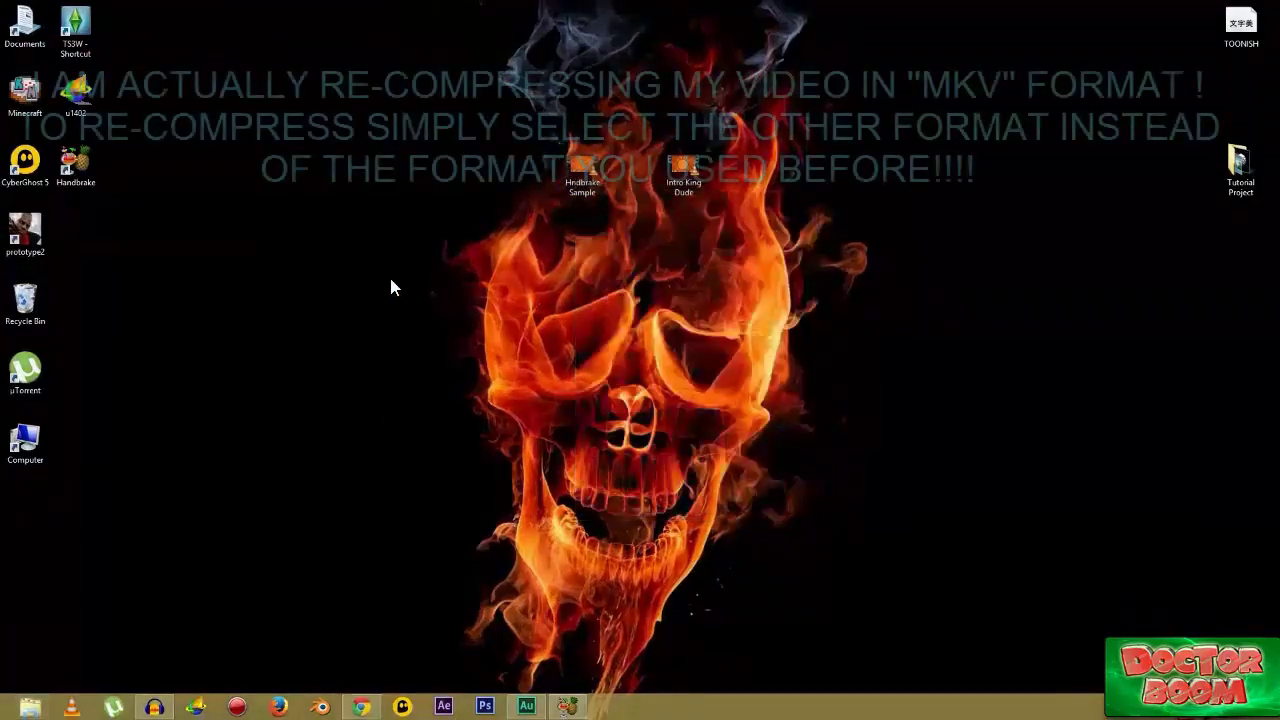
Step: Refresh the desktop and load Hndbrake Sample as HandBrake's source
right_click(389, 276)
left_click(425, 336)
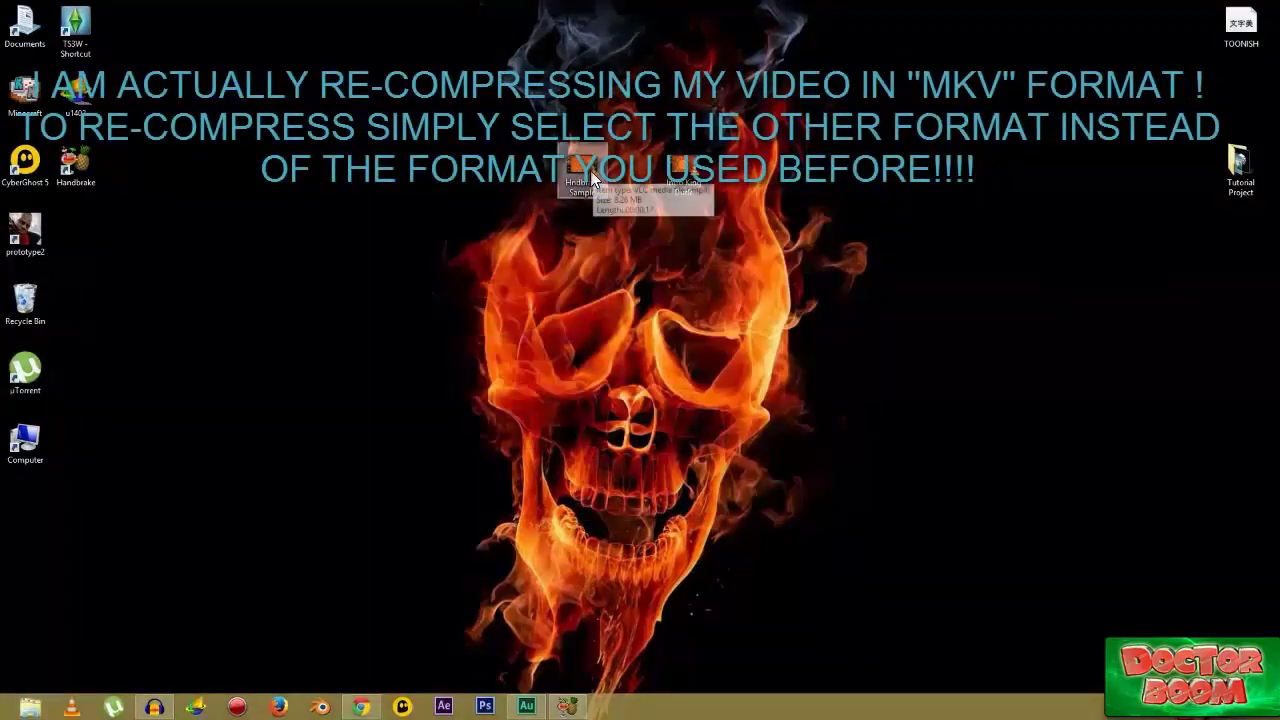
left_click(568, 707)
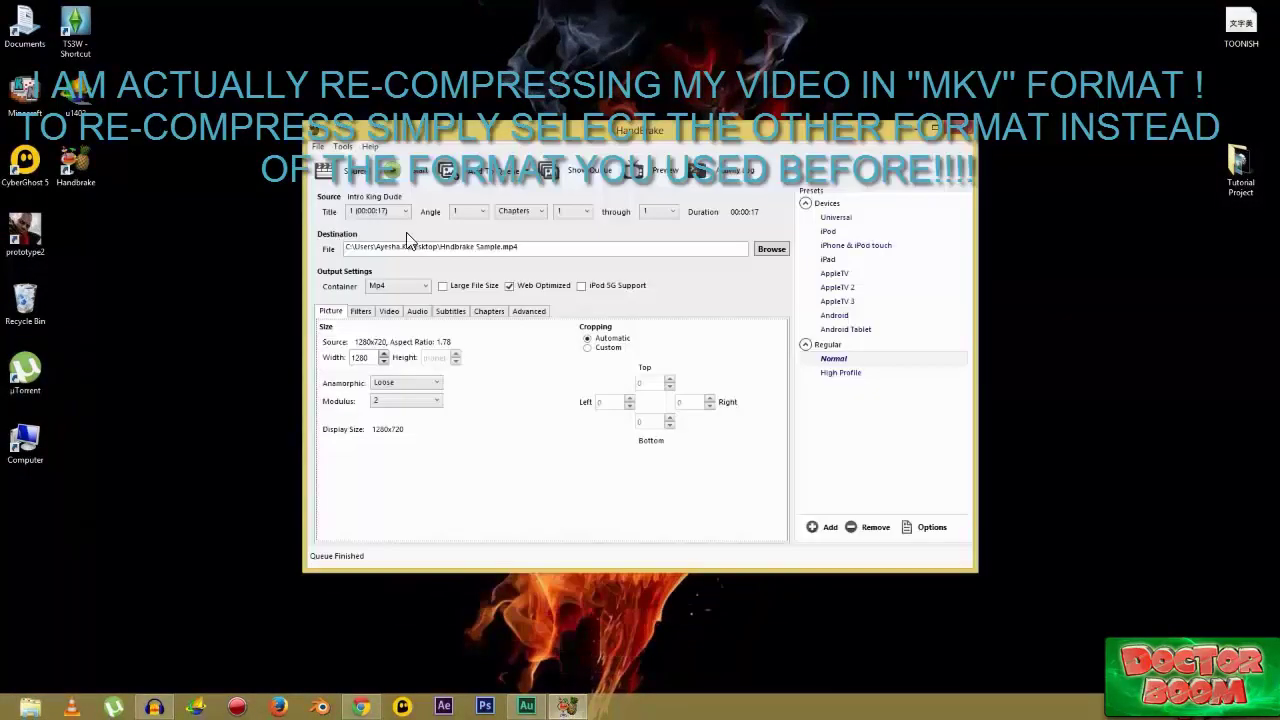
left_click(325, 174)
left_click(352, 206)
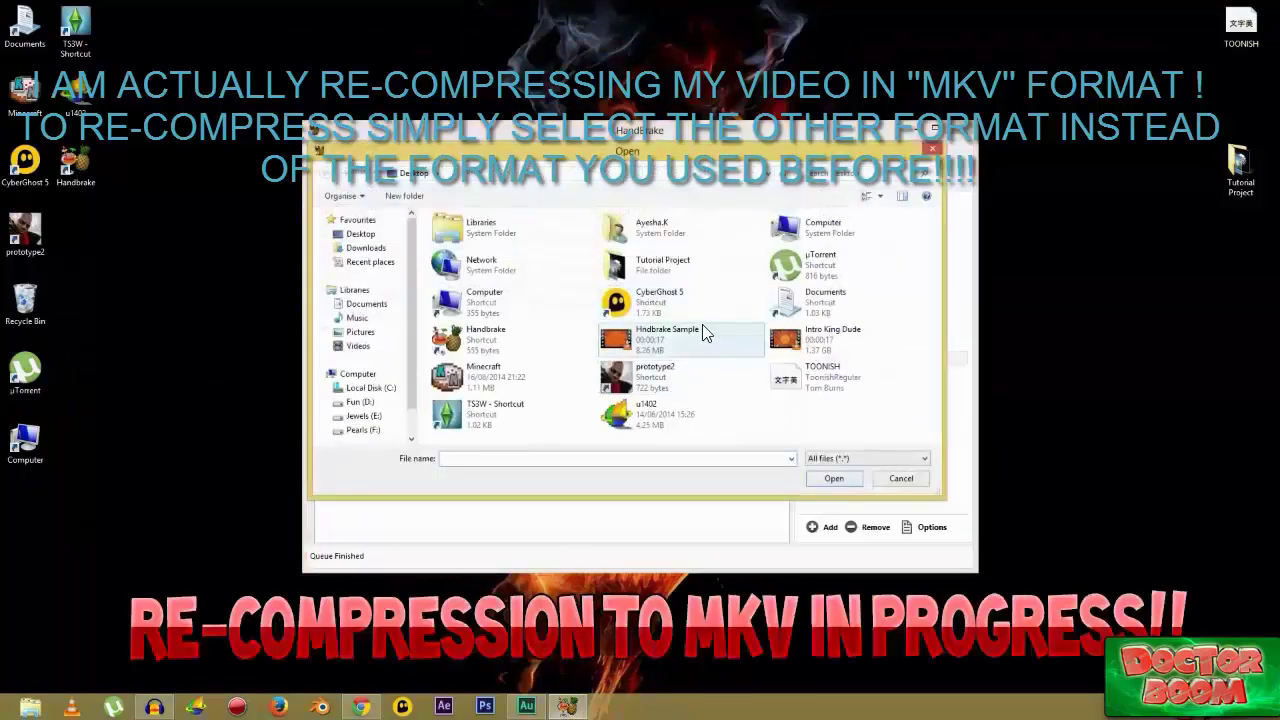
double_click(668, 345)
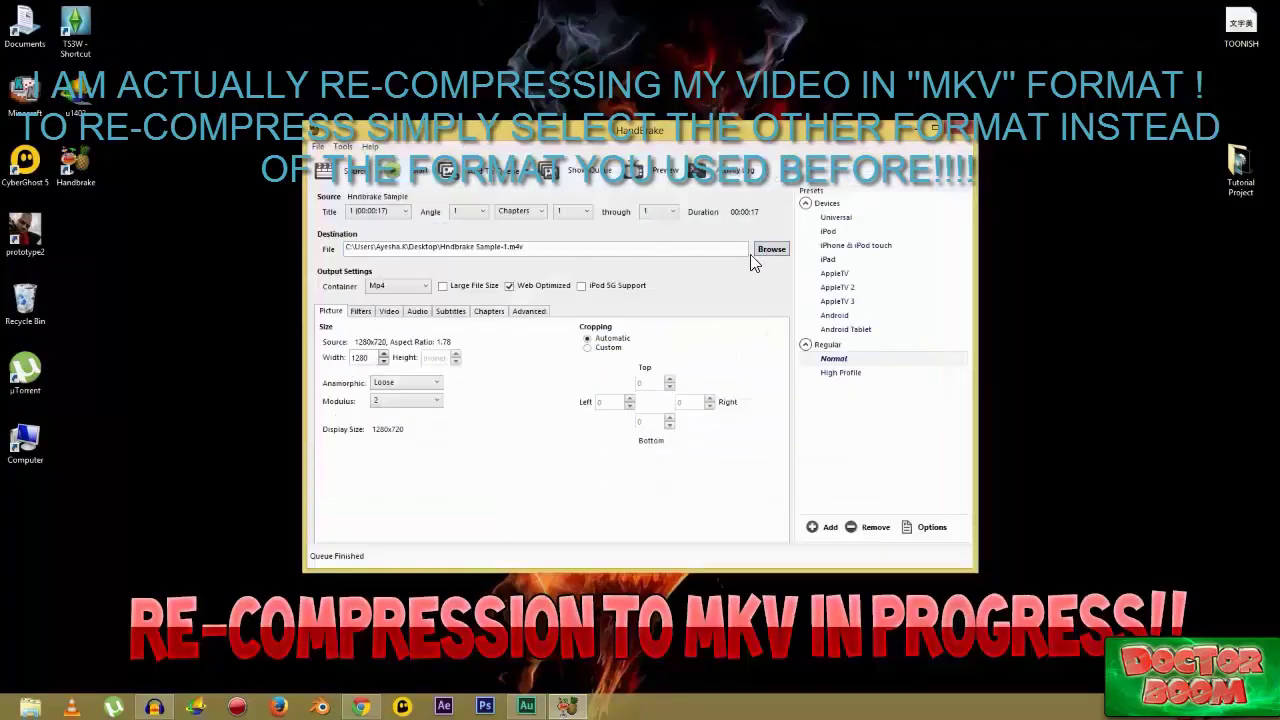
Step: Name the output Second, switch the container to Mkv, and start encoding
left_click(771, 249)
type("S")
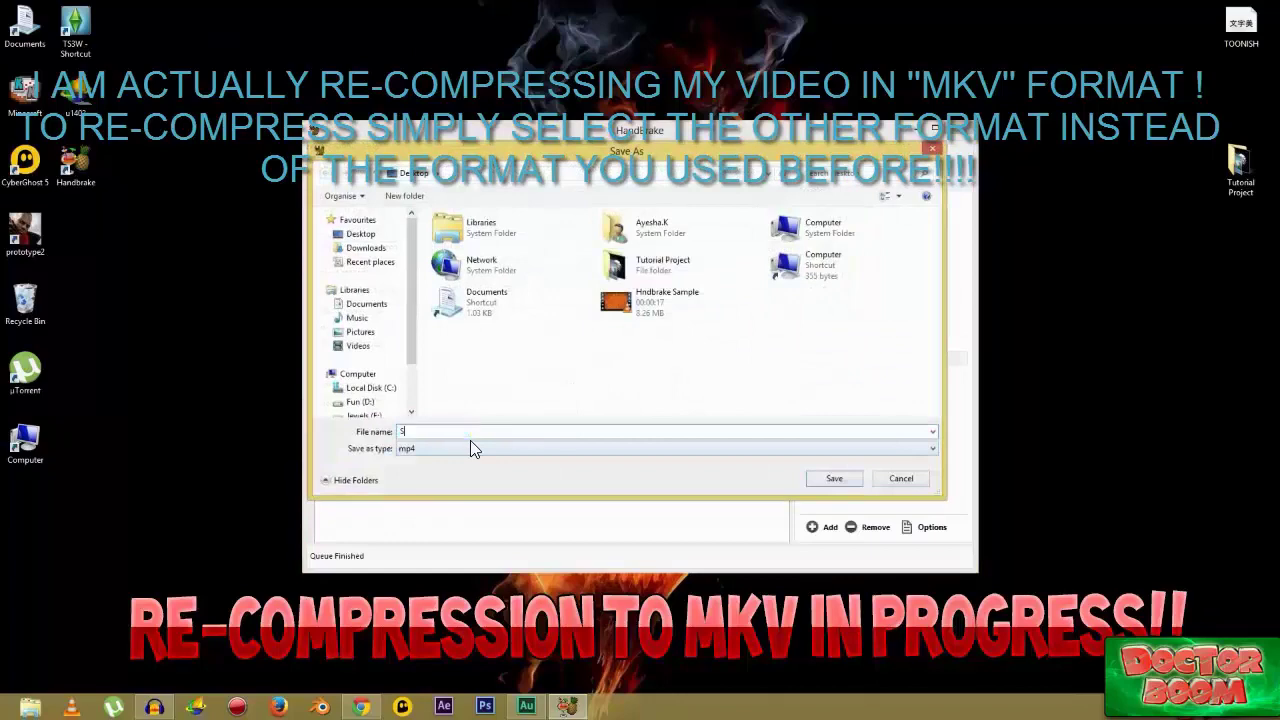
type("econd")
left_click(834, 478)
left_click(398, 286)
left_click(385, 308)
left_click(392, 172)
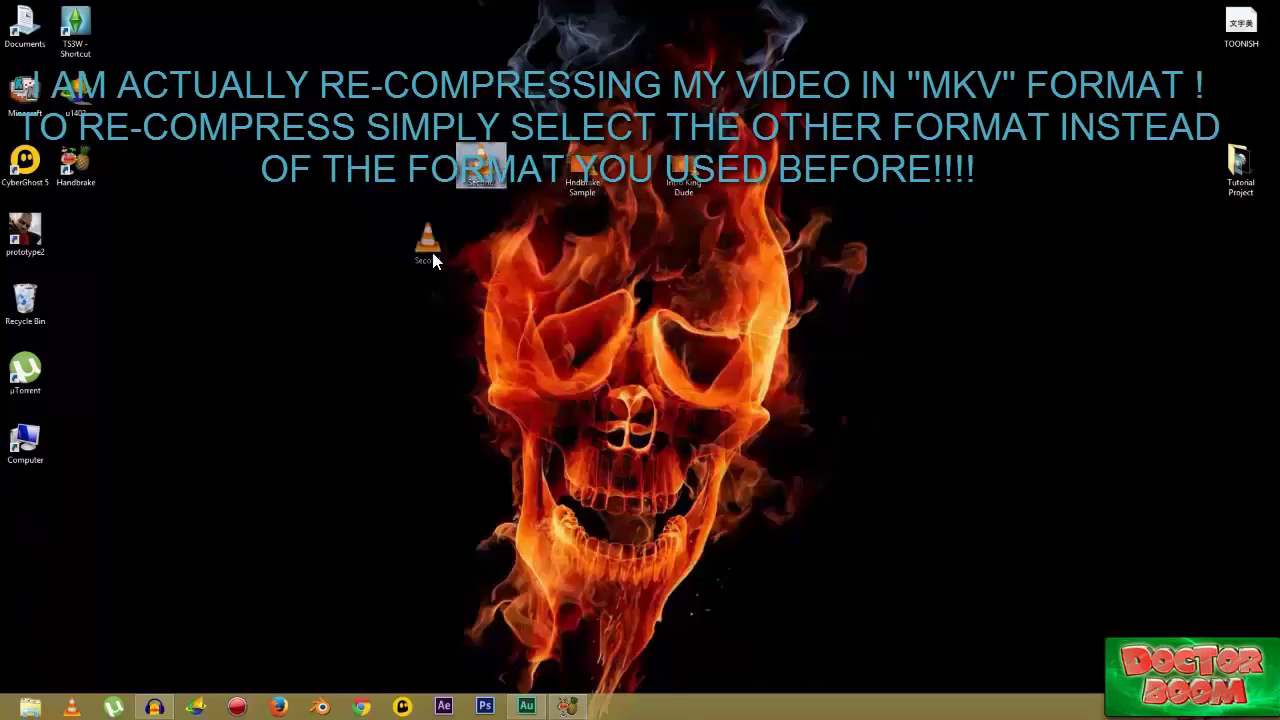
left_click(352, 188)
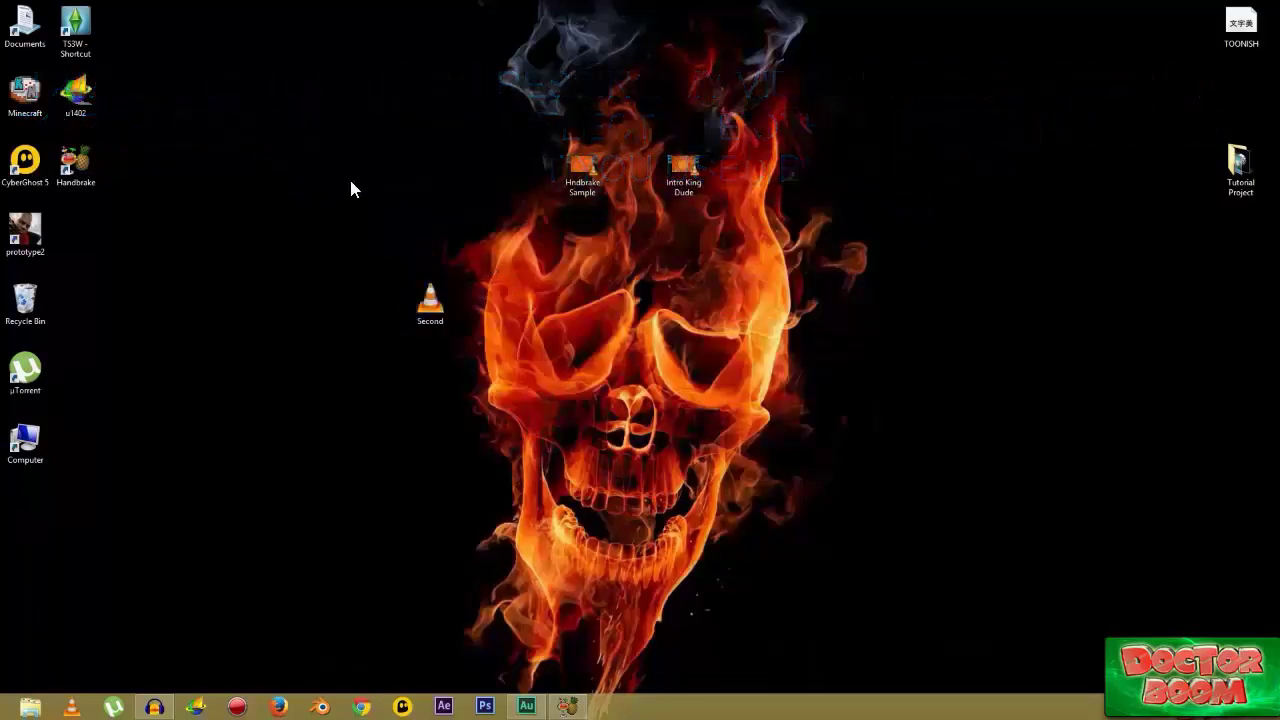
left_click_drag(450, 205, 448, 200)
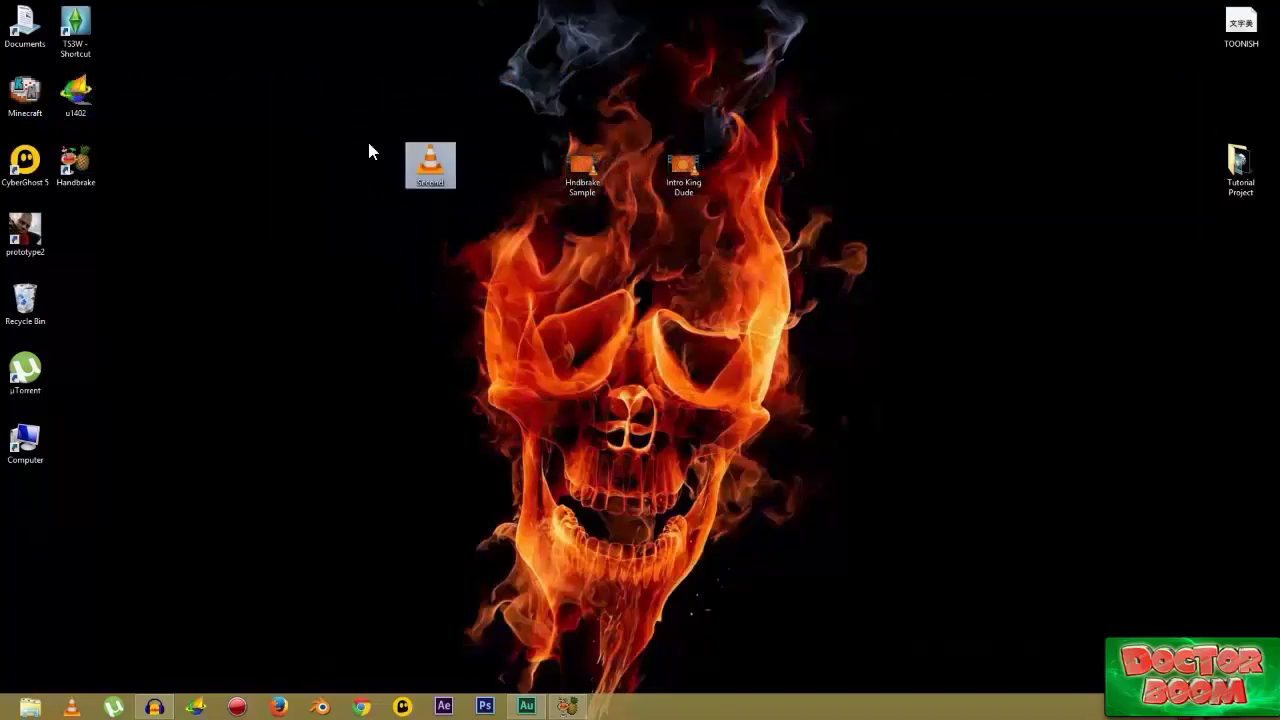
left_click(335, 137)
double_click(676, 174)
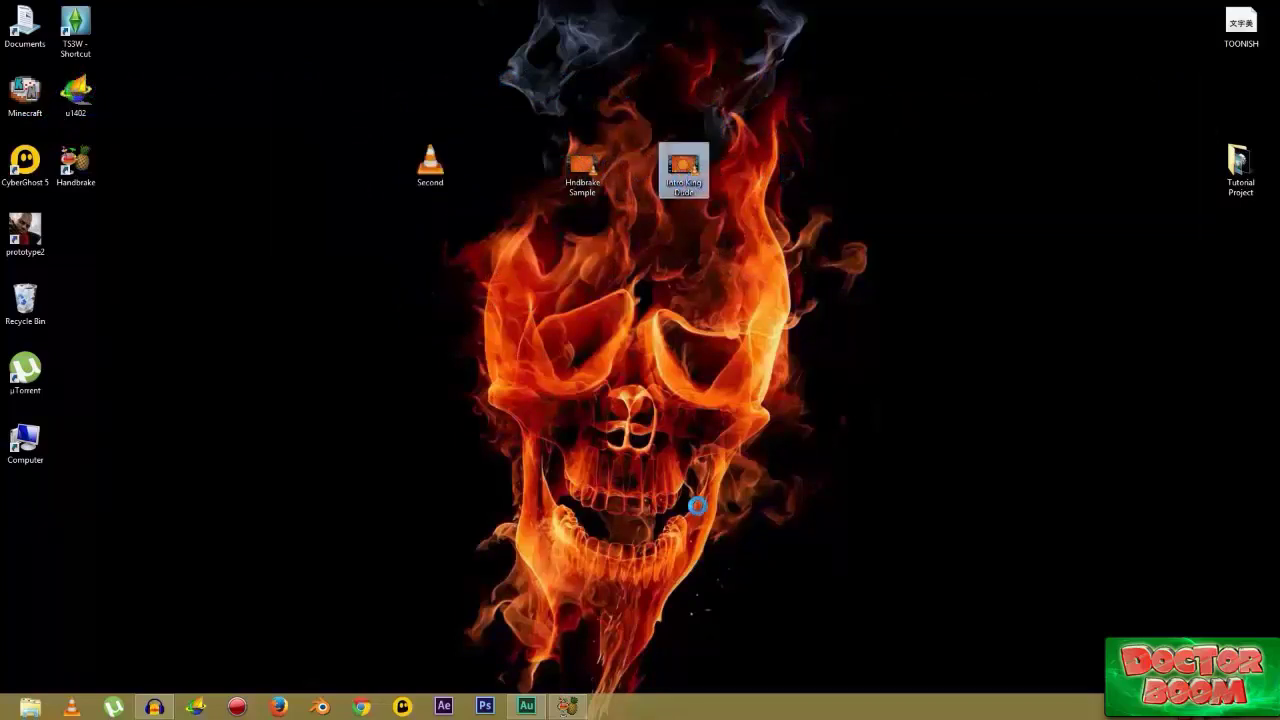
right_click(675, 176)
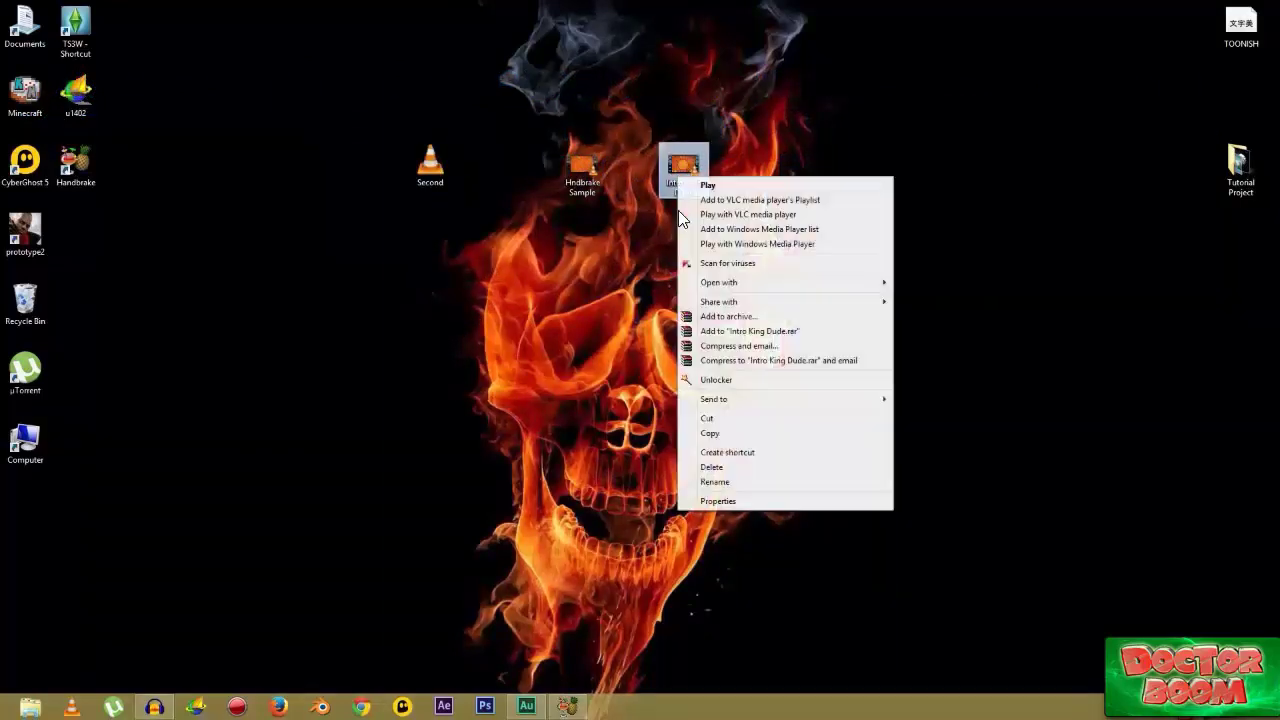
left_click(714, 502)
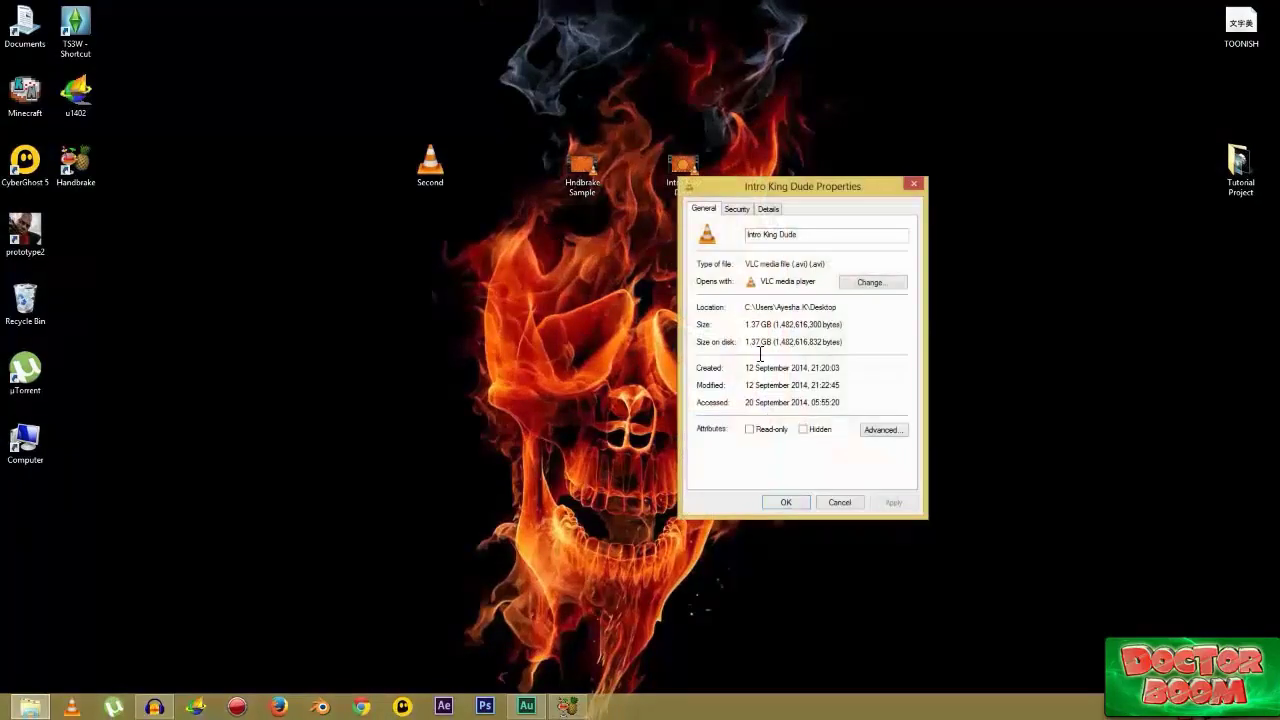
left_click(786, 498)
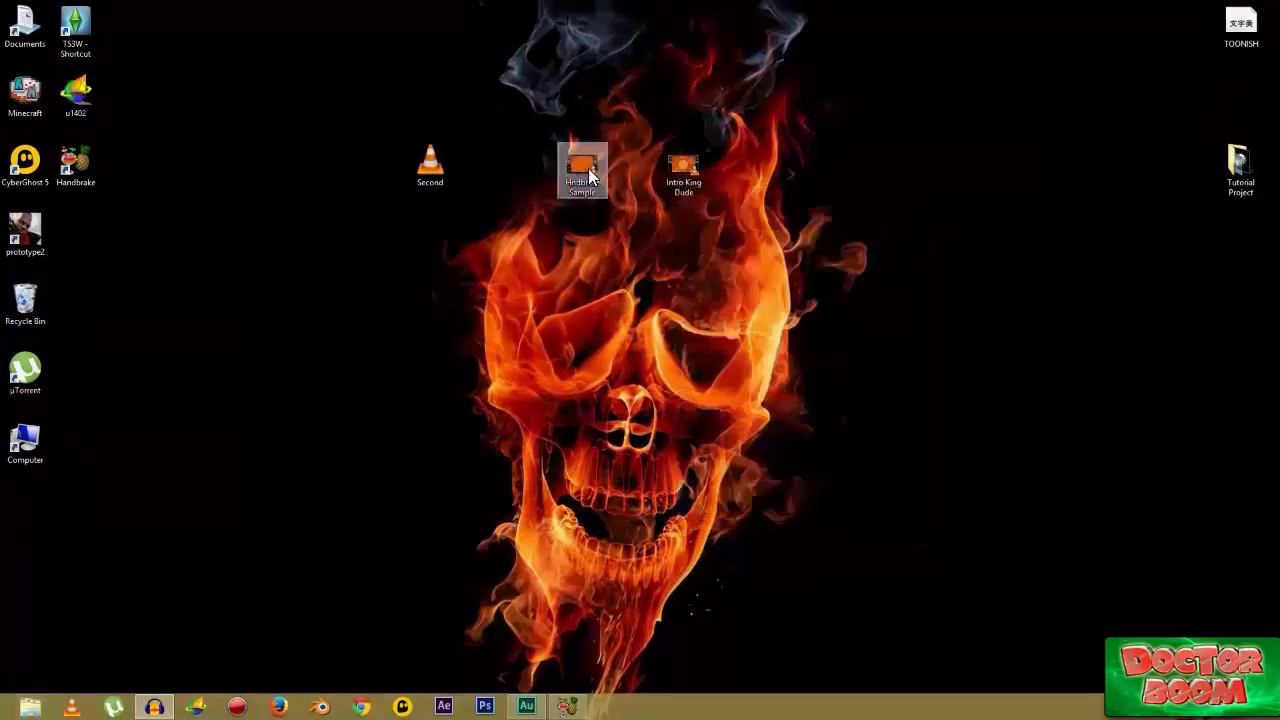
right_click(588, 168)
left_click(672, 464)
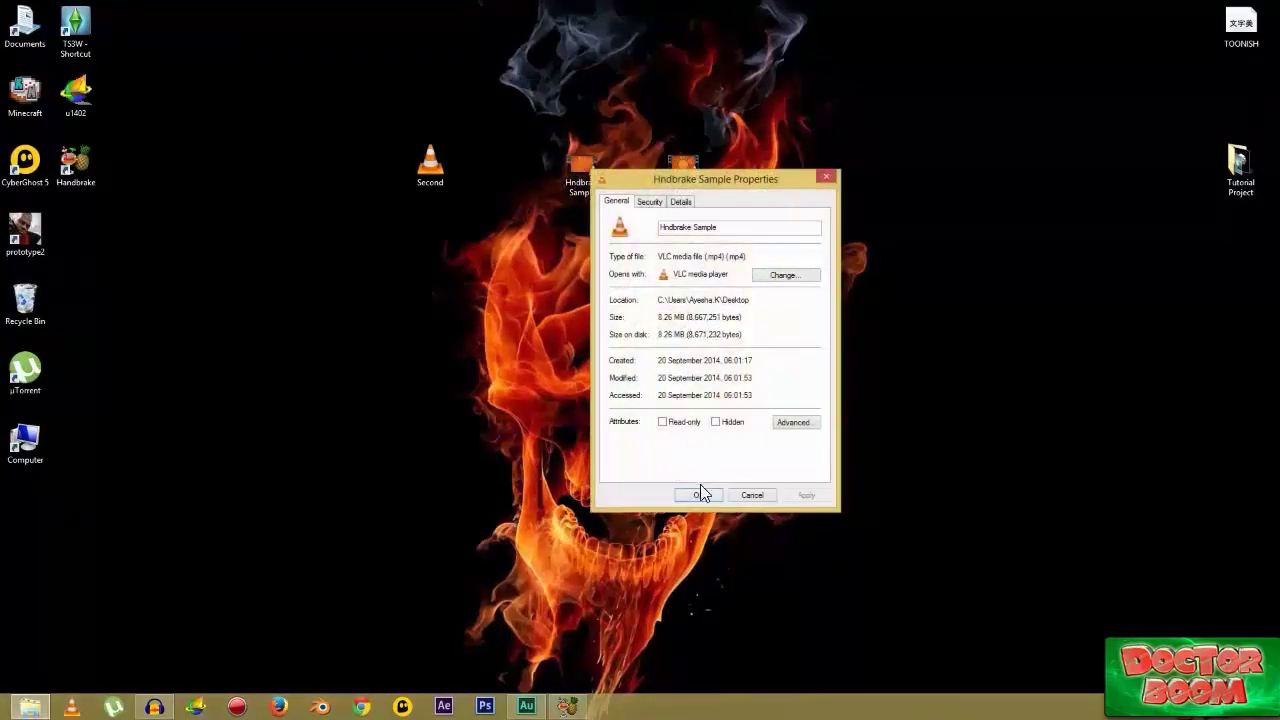
left_click(704, 492)
right_click(428, 166)
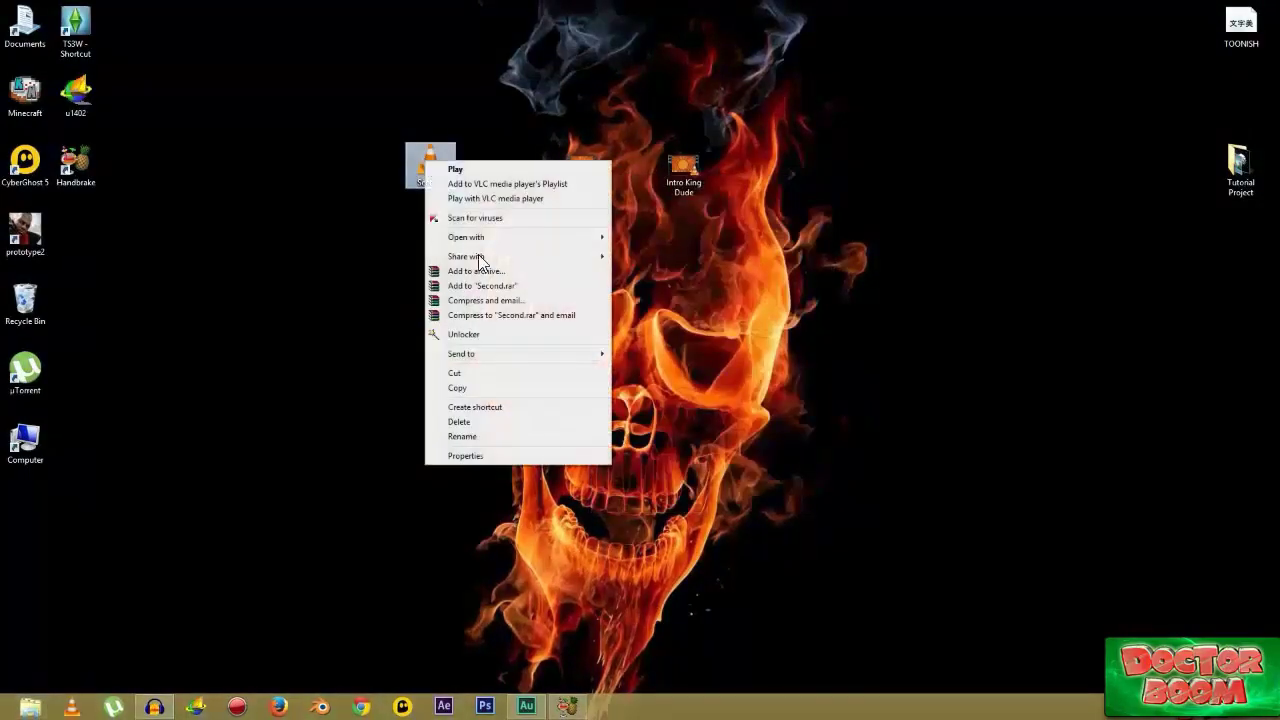
left_click(494, 458)
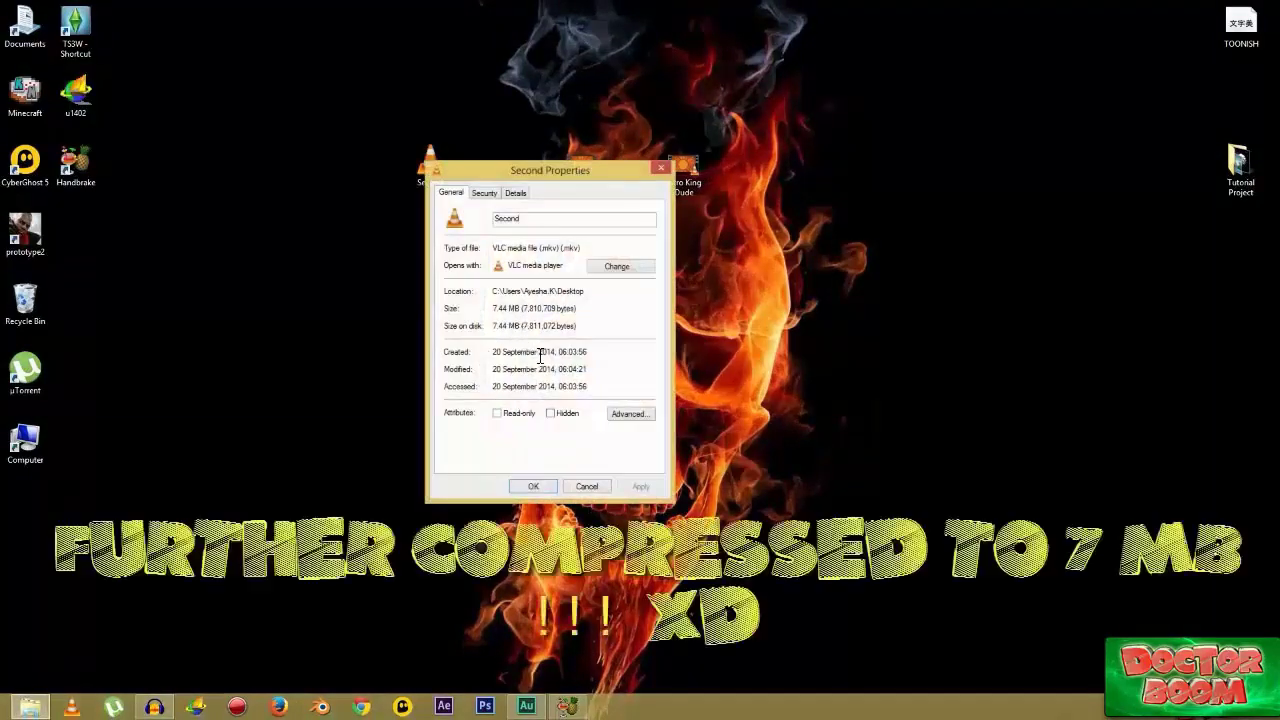
left_click(535, 487)
left_click_drag(338, 124, 658, 312)
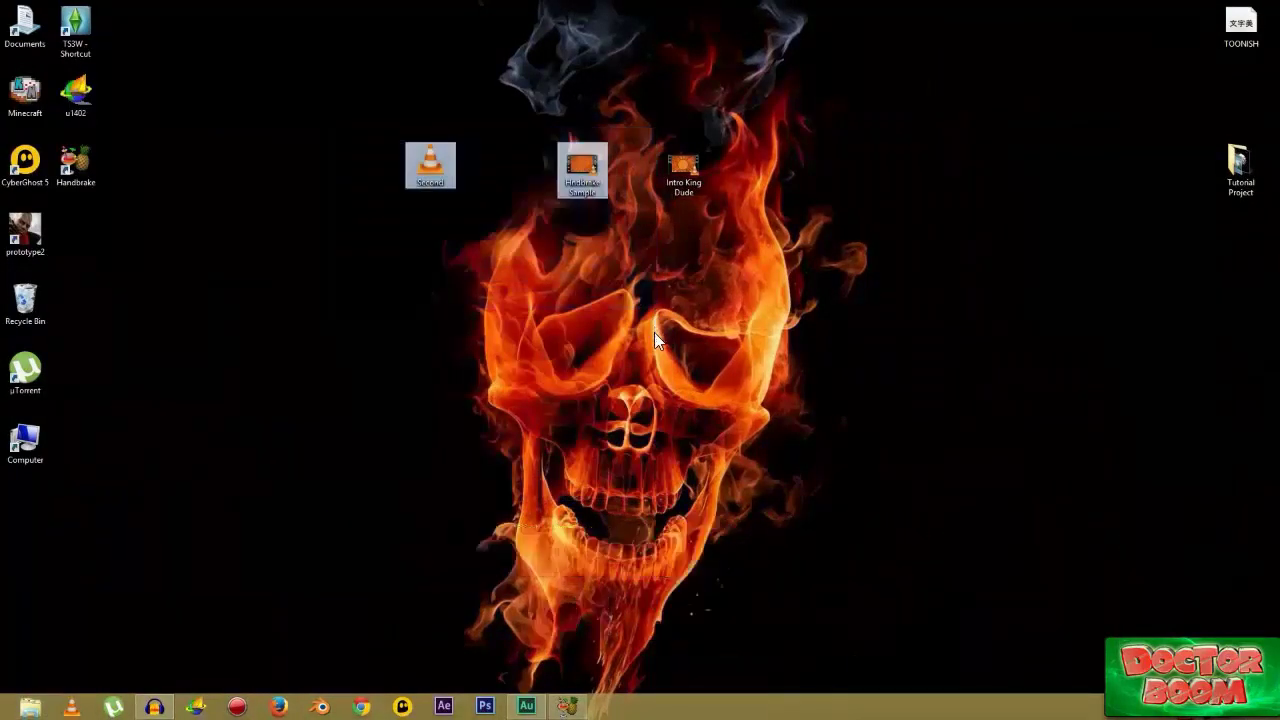
left_click(563, 131)
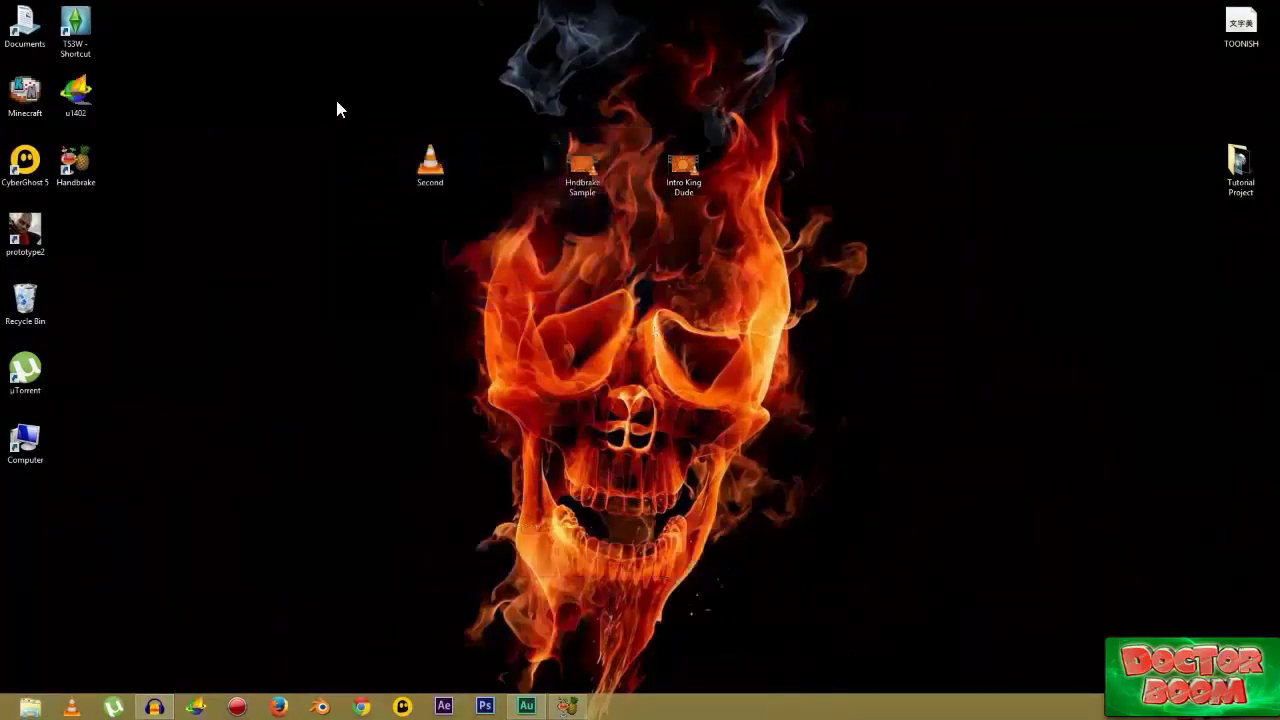
left_click_drag(696, 316, 696, 316)
left_click(545, 295)
double_click(428, 175)
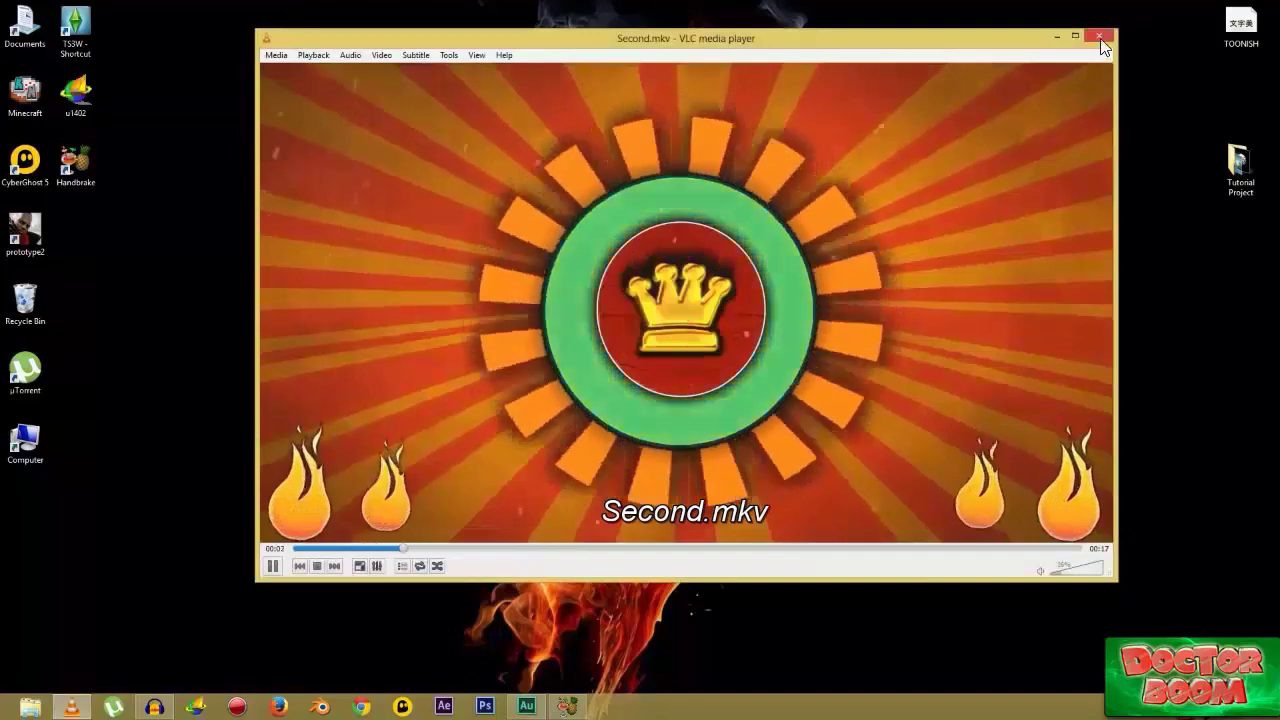
left_click(1100, 37)
right_click(836, 242)
left_click(878, 300)
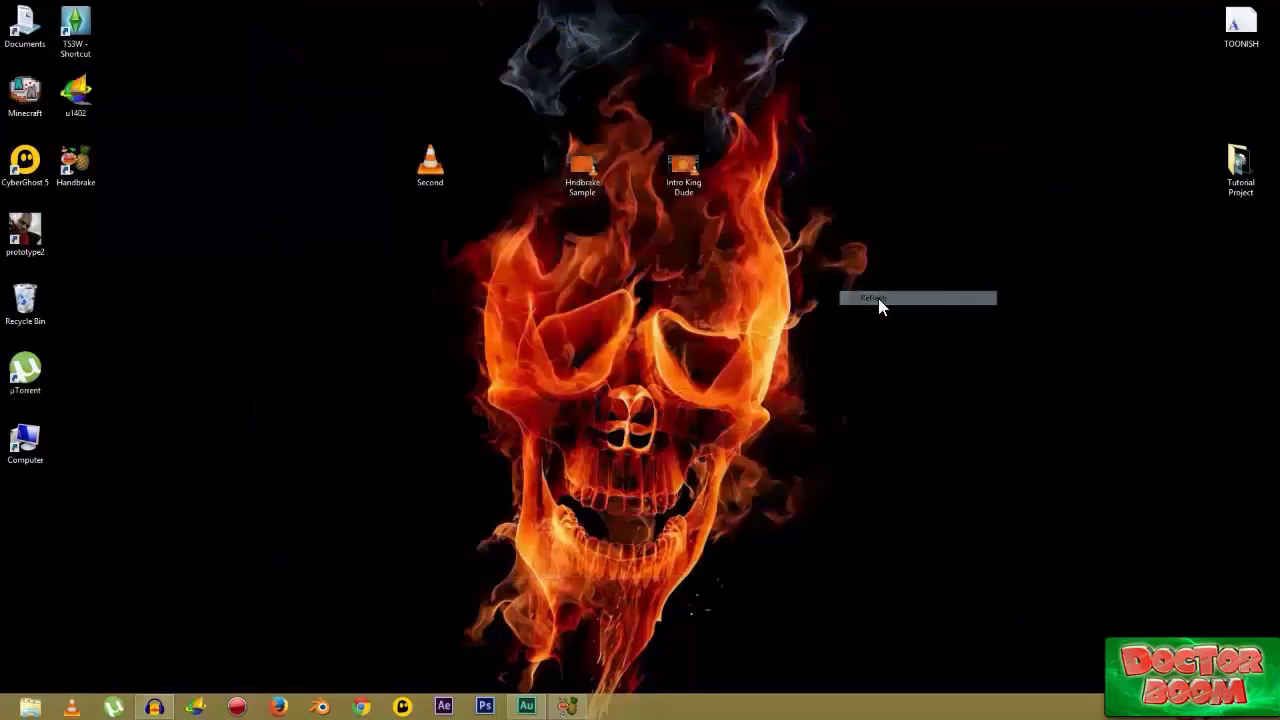
left_click_drag(306, 50, 816, 310)
left_click(712, 308)
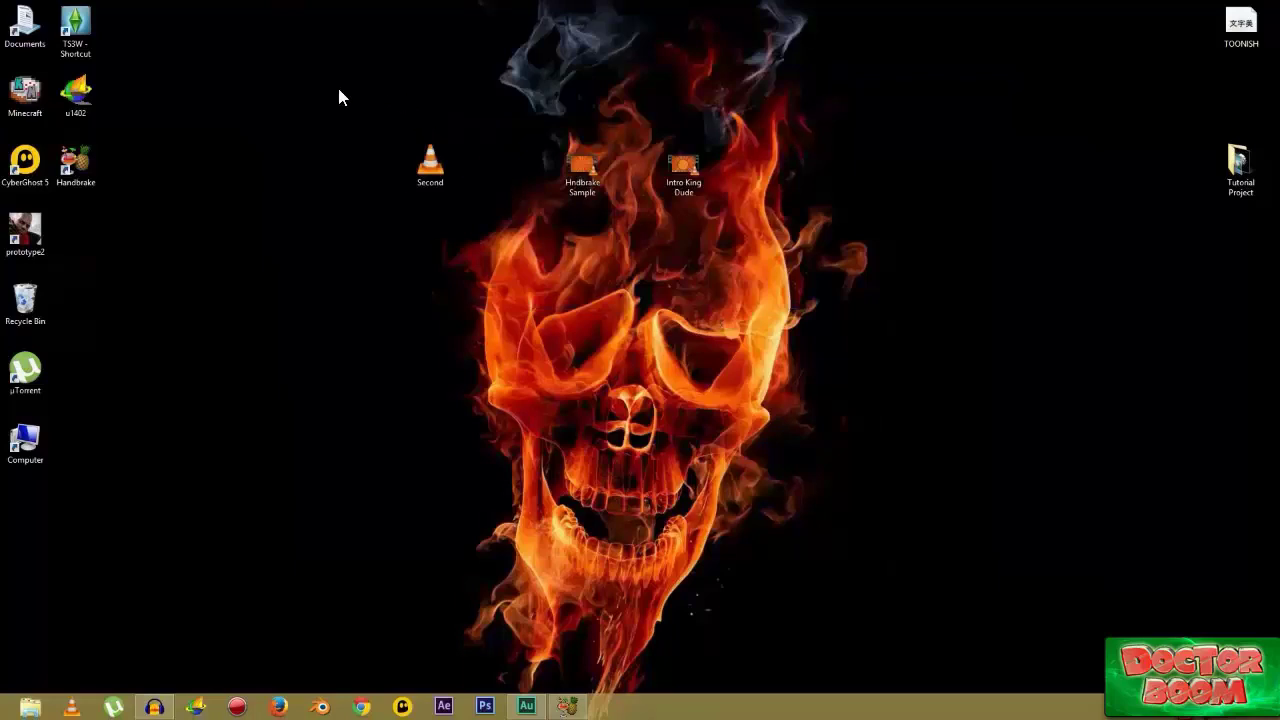
left_click_drag(337, 86, 867, 306)
left_click(570, 272)
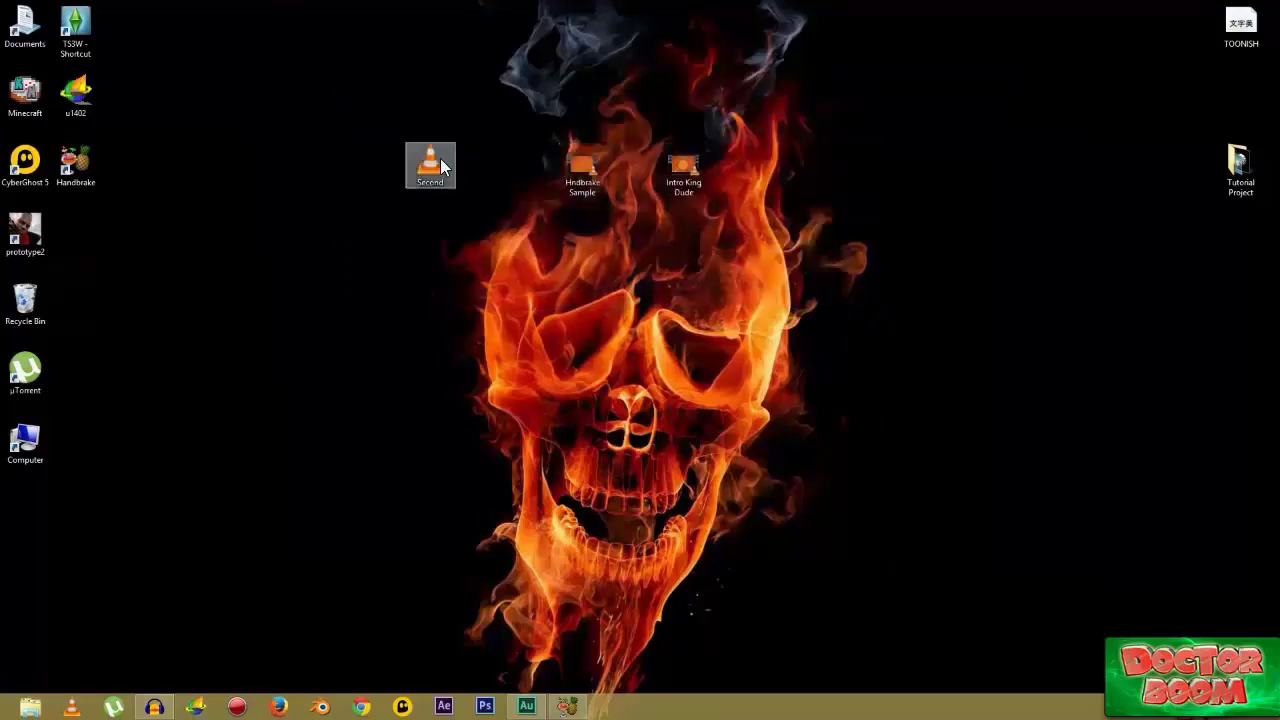
left_click_drag(304, 100, 792, 310)
left_click(512, 208)
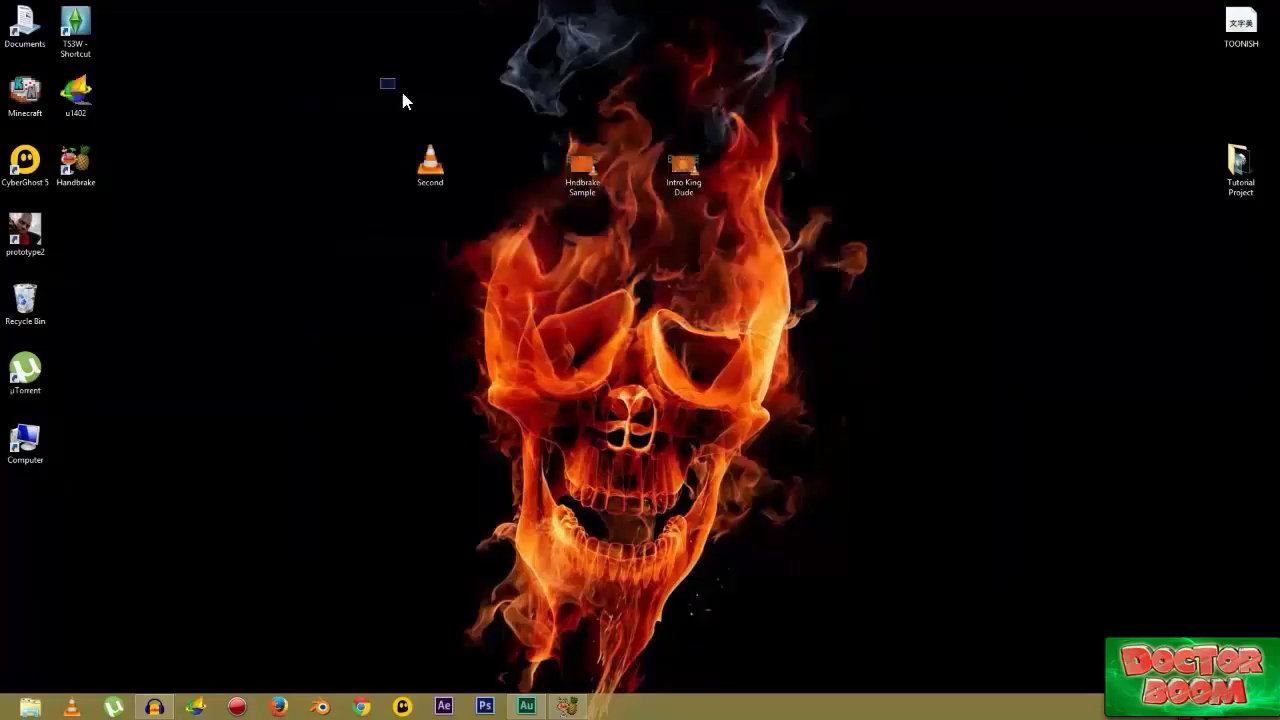
left_click_drag(380, 78, 602, 262)
left_click(472, 270)
left_click_drag(328, 128, 586, 276)
left_click(568, 278)
mouse_move(336, 90)
left_mouse_down()
mouse_move(505, 178)
mouse_move(630, 298)
left_mouse_up()
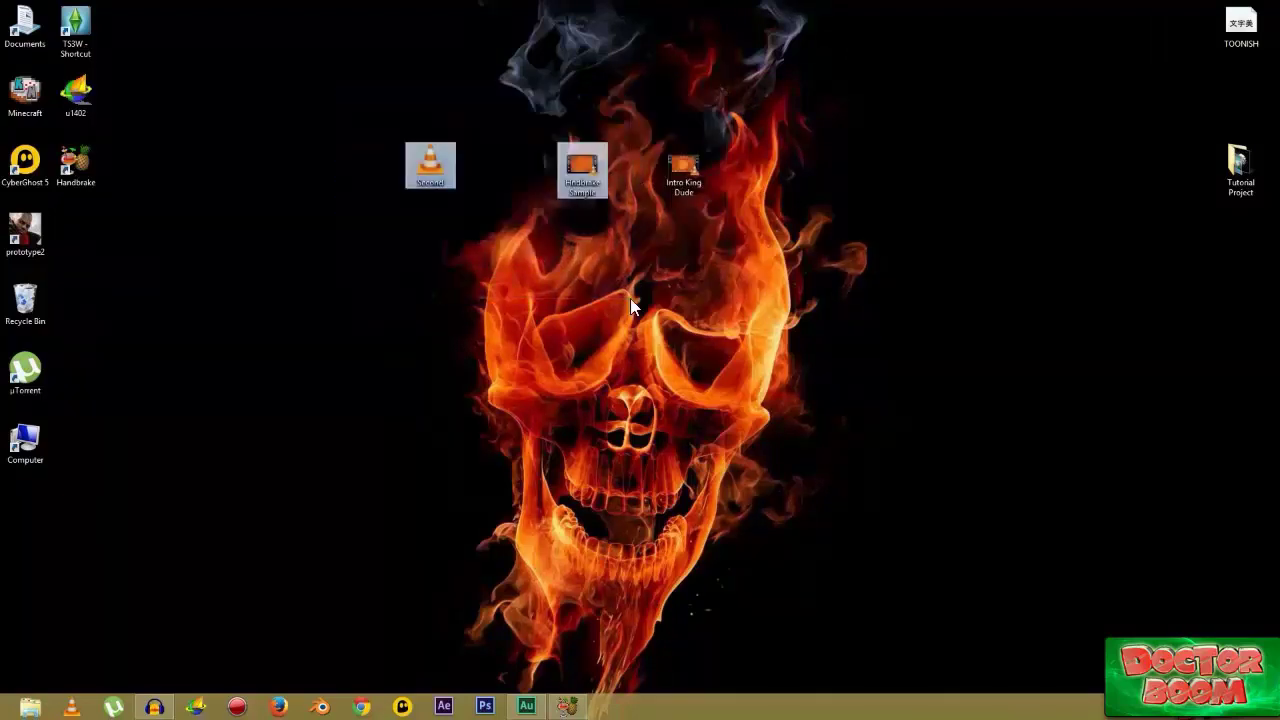
left_click(606, 368)
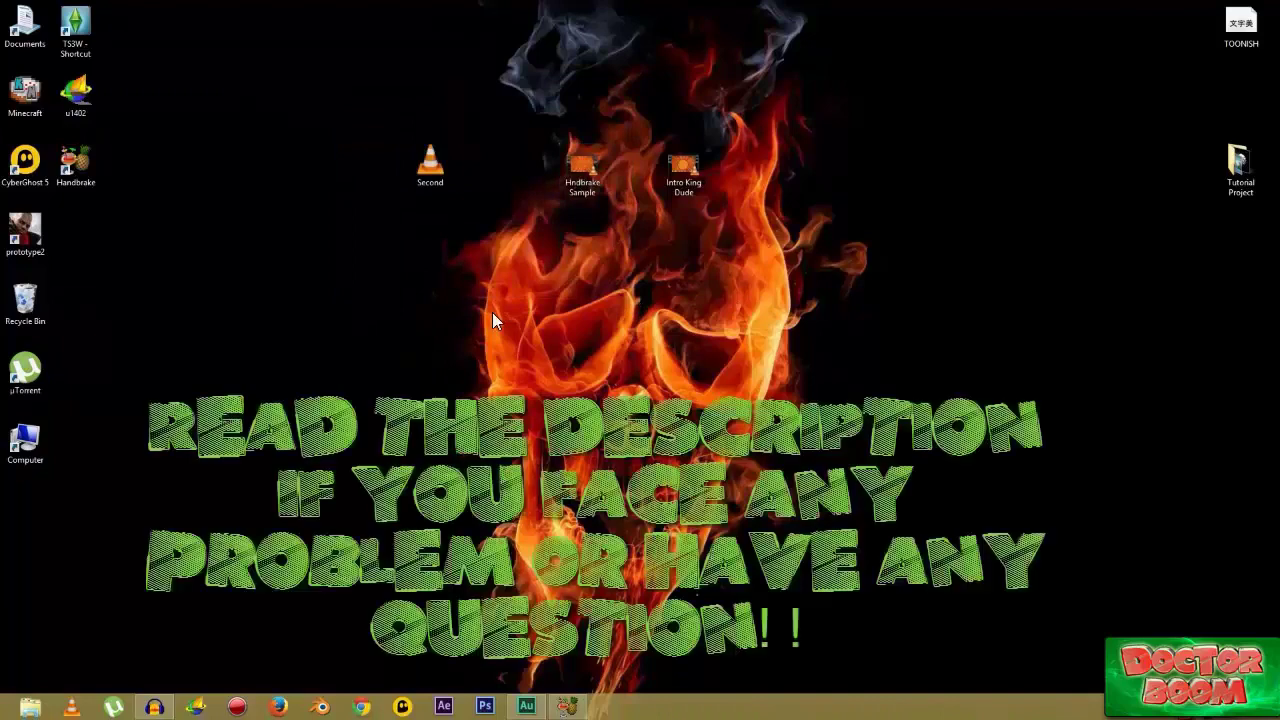
left_click_drag(317, 54, 794, 294)
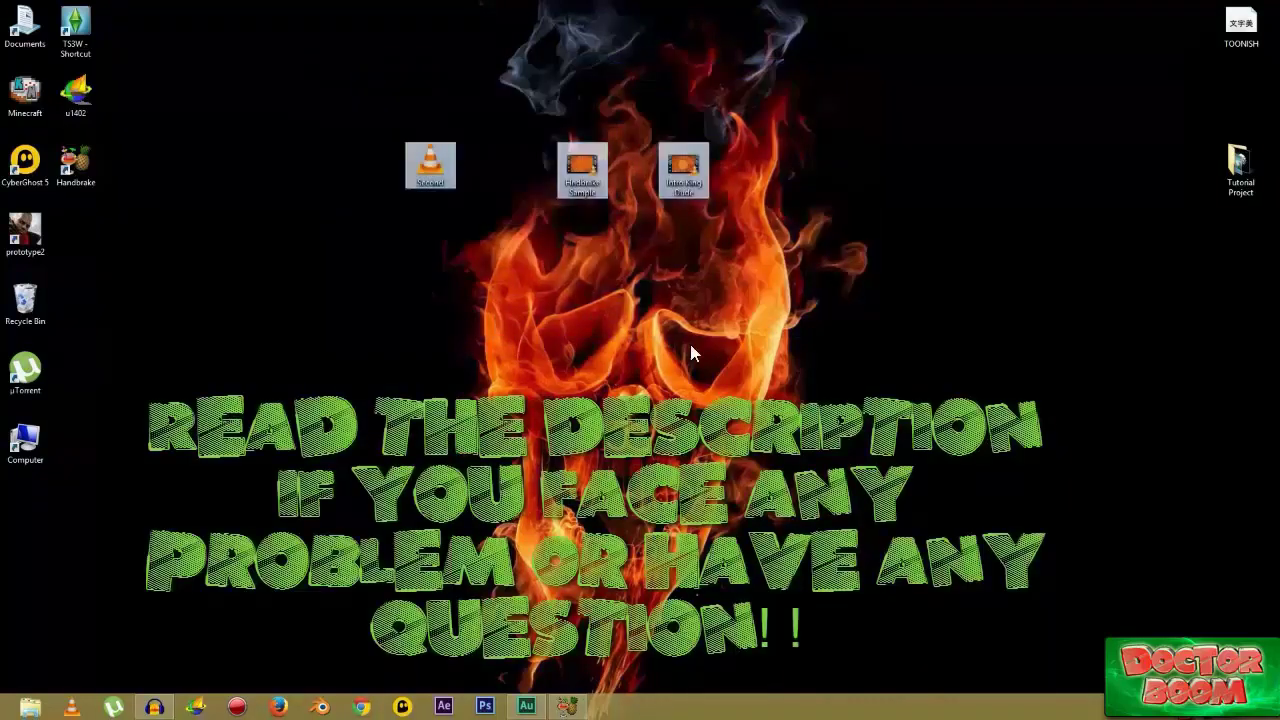
left_click(689, 340)
left_click_drag(377, 107, 624, 254)
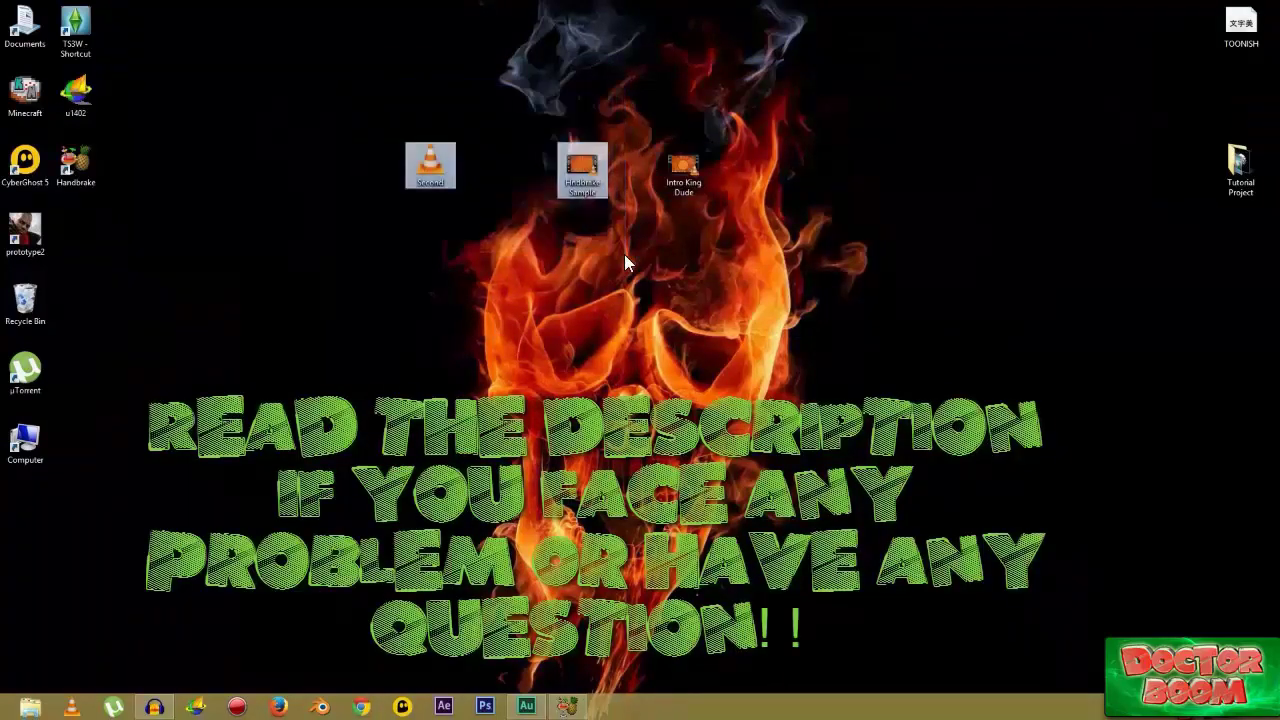
left_click_drag(288, 72, 660, 310)
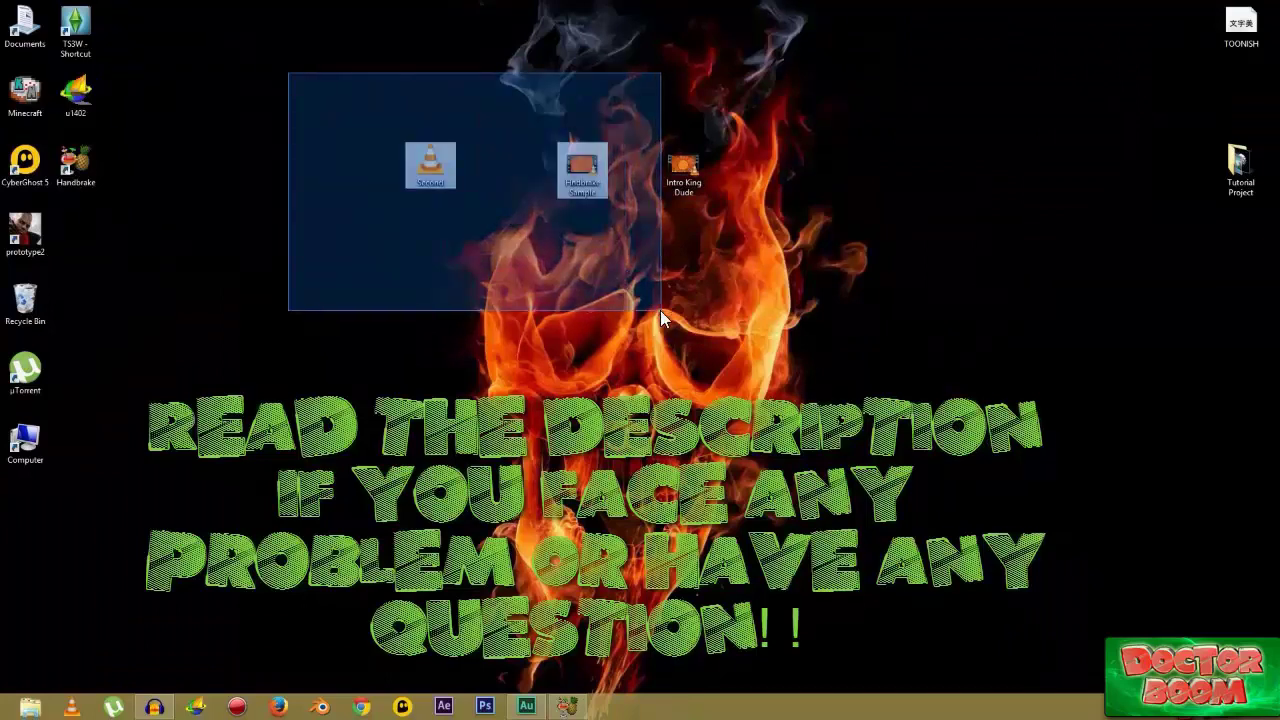
left_click_drag(276, 38, 645, 379)
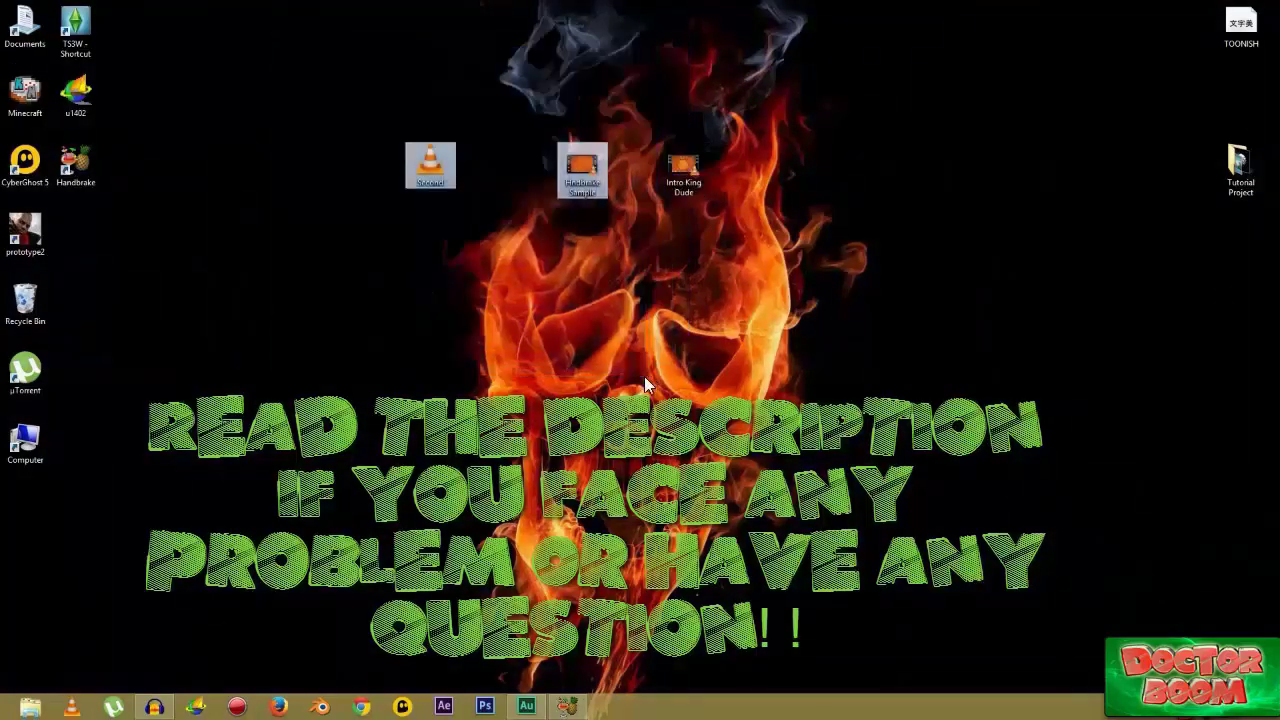
left_click(320, 96)
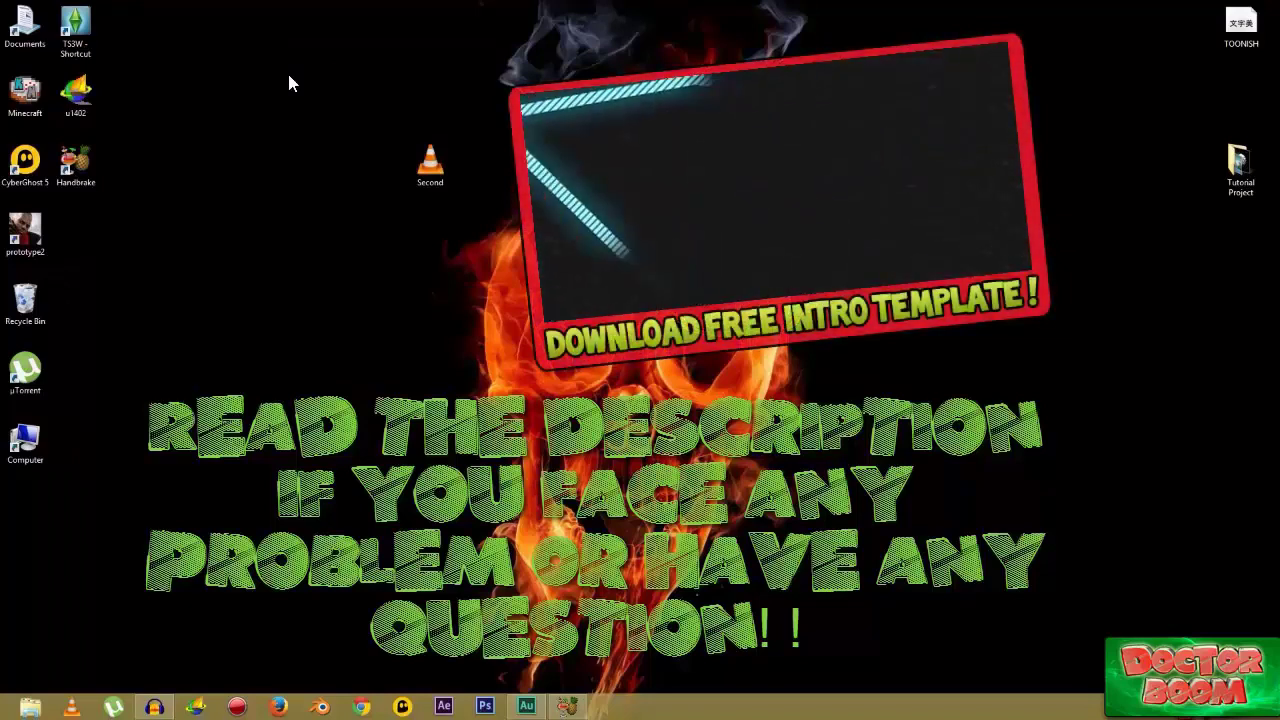
left_click_drag(321, 70, 560, 270)
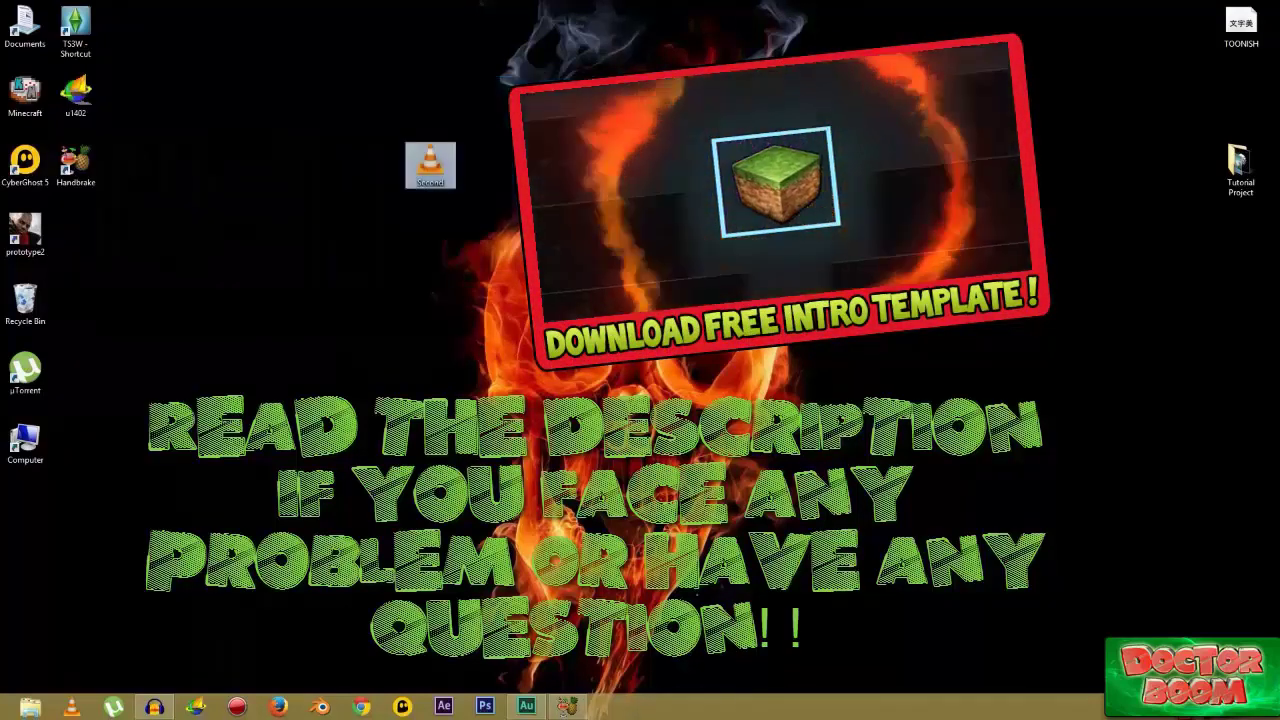
left_click(285, 38)
mouse_move(288, 44)
left_mouse_down()
mouse_move(631, 271)
mouse_move(716, 314)
mouse_move(884, 348)
mouse_move(514, 130)
mouse_move(514, 286)
mouse_move(657, 307)
left_mouse_up()
mouse_move(288, 43)
left_mouse_down()
mouse_move(415, 182)
mouse_move(338, 125)
left_mouse_up()
left_click(809, 310)
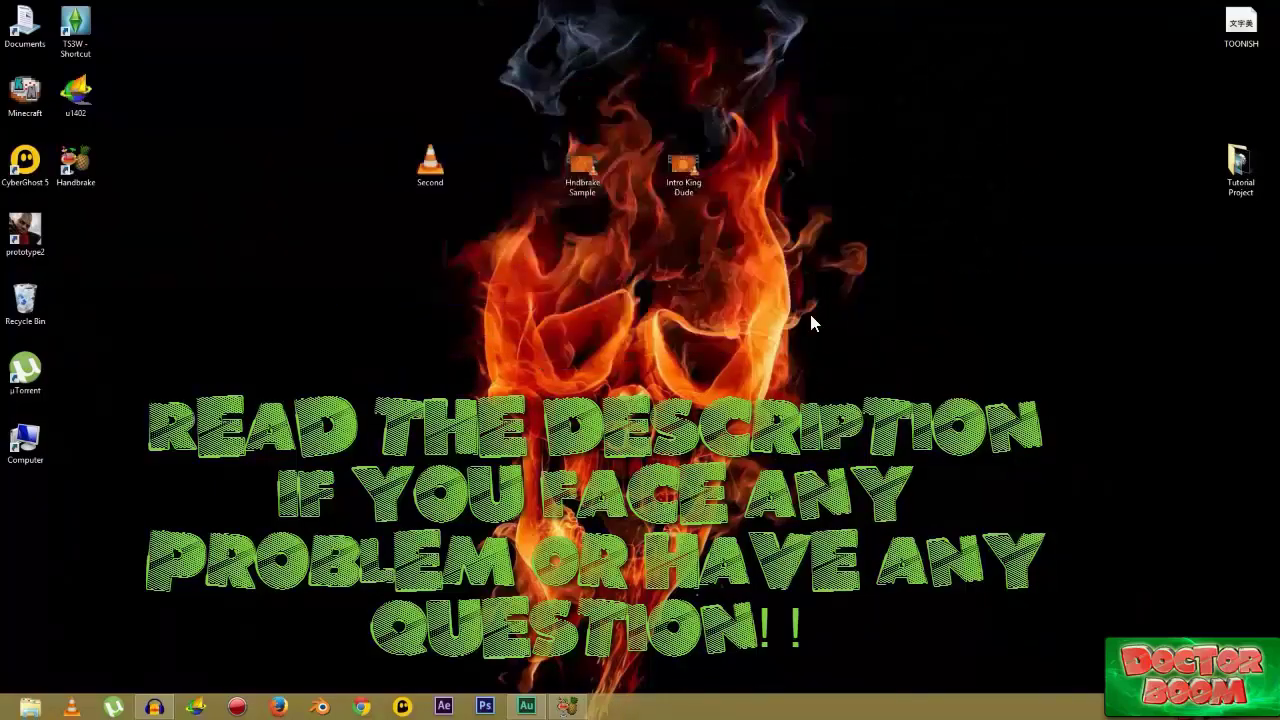
right_click(774, 324)
left_click(832, 384)
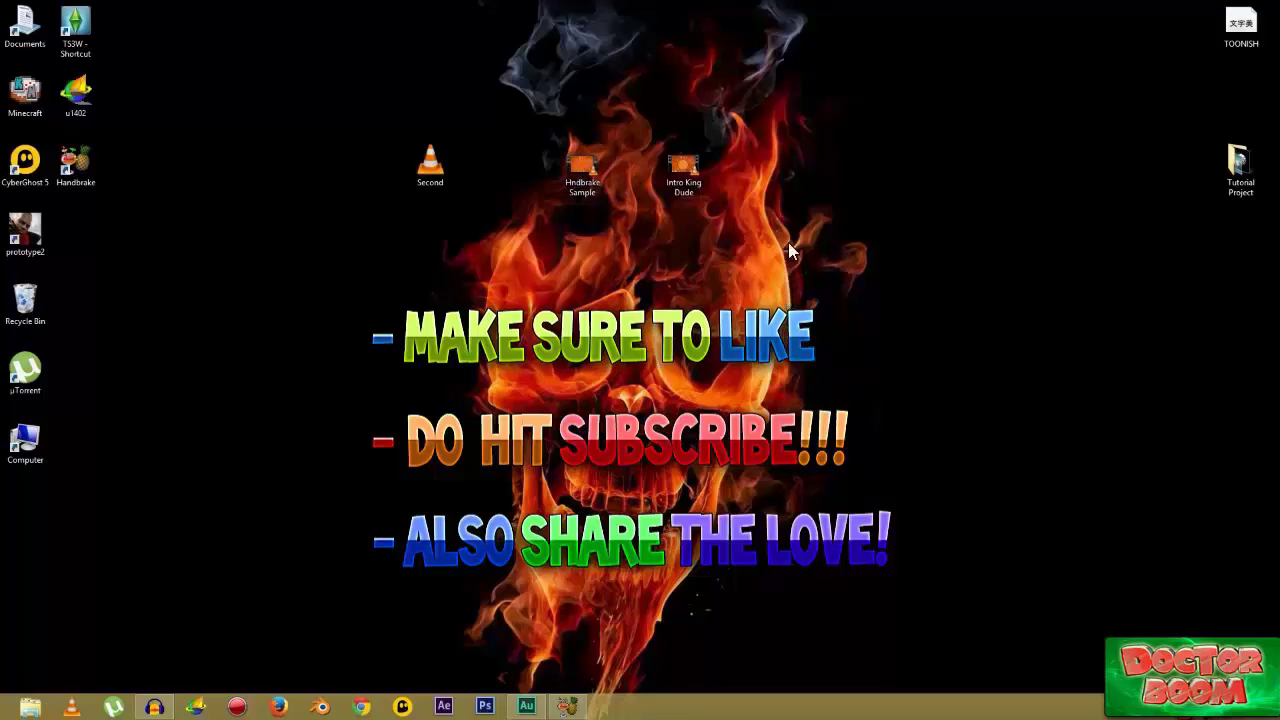
right_click(792, 200)
left_click(836, 252)
right_click(716, 322)
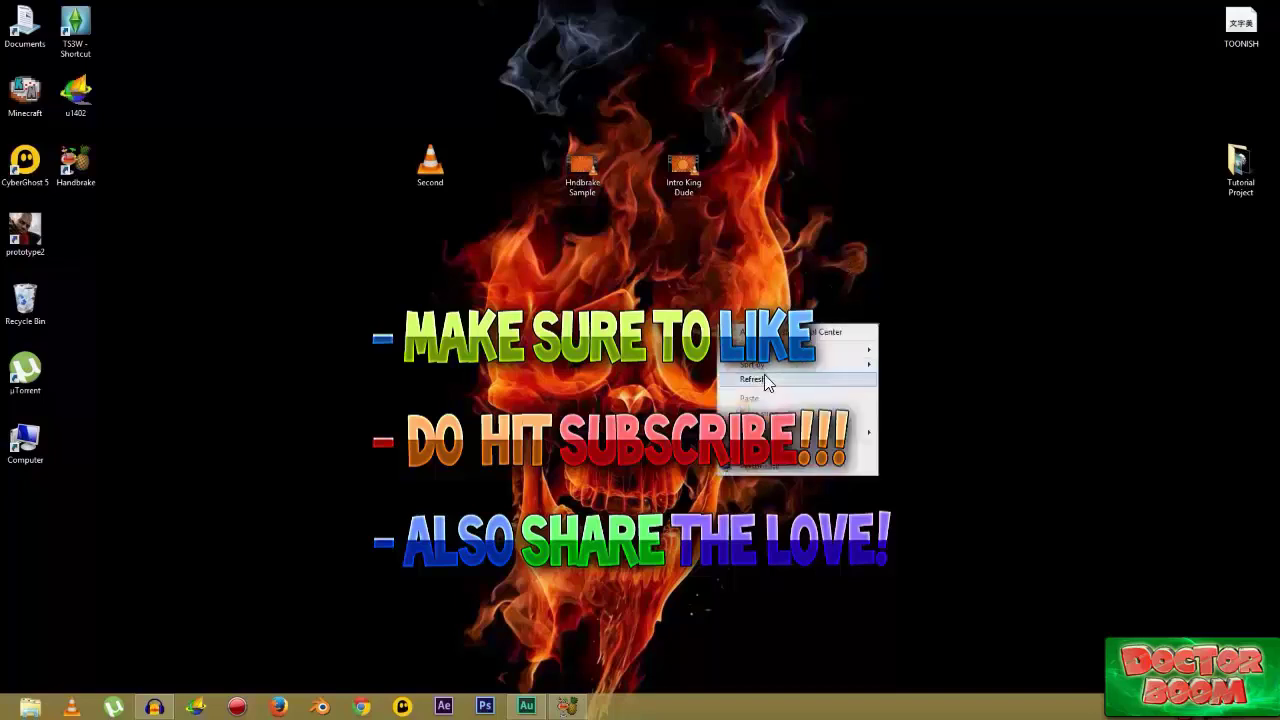
left_click(766, 378)
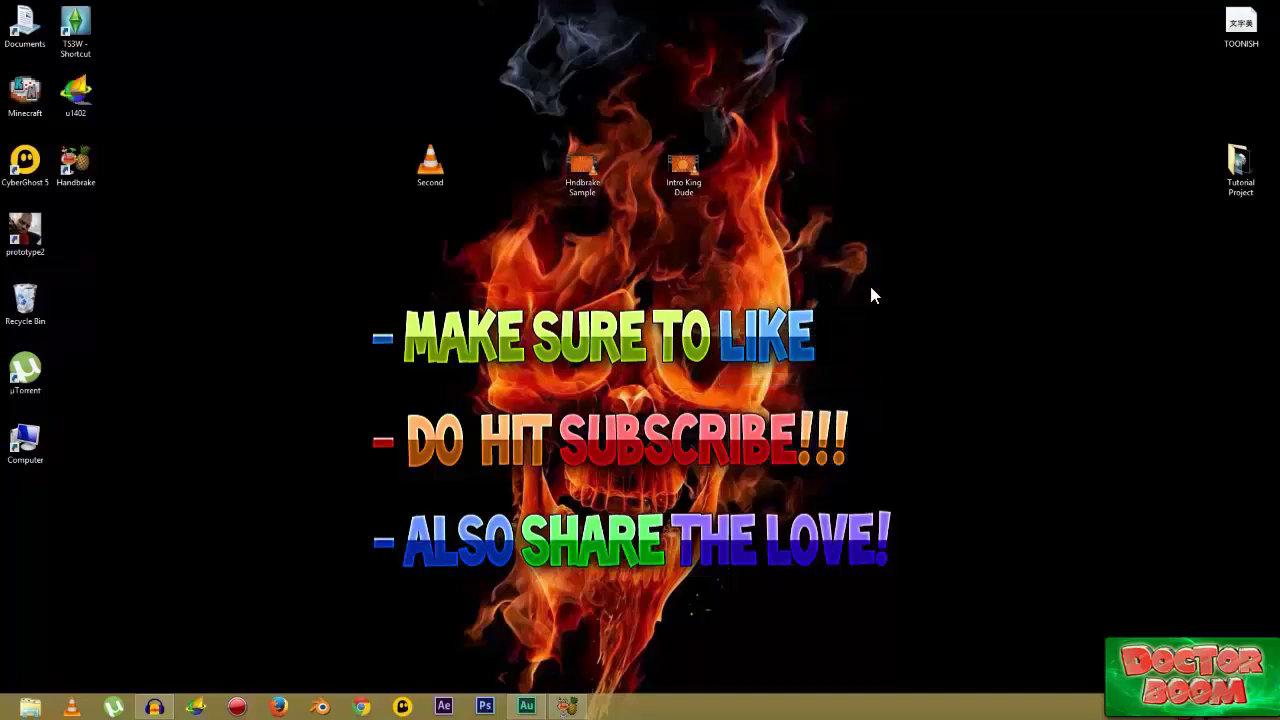